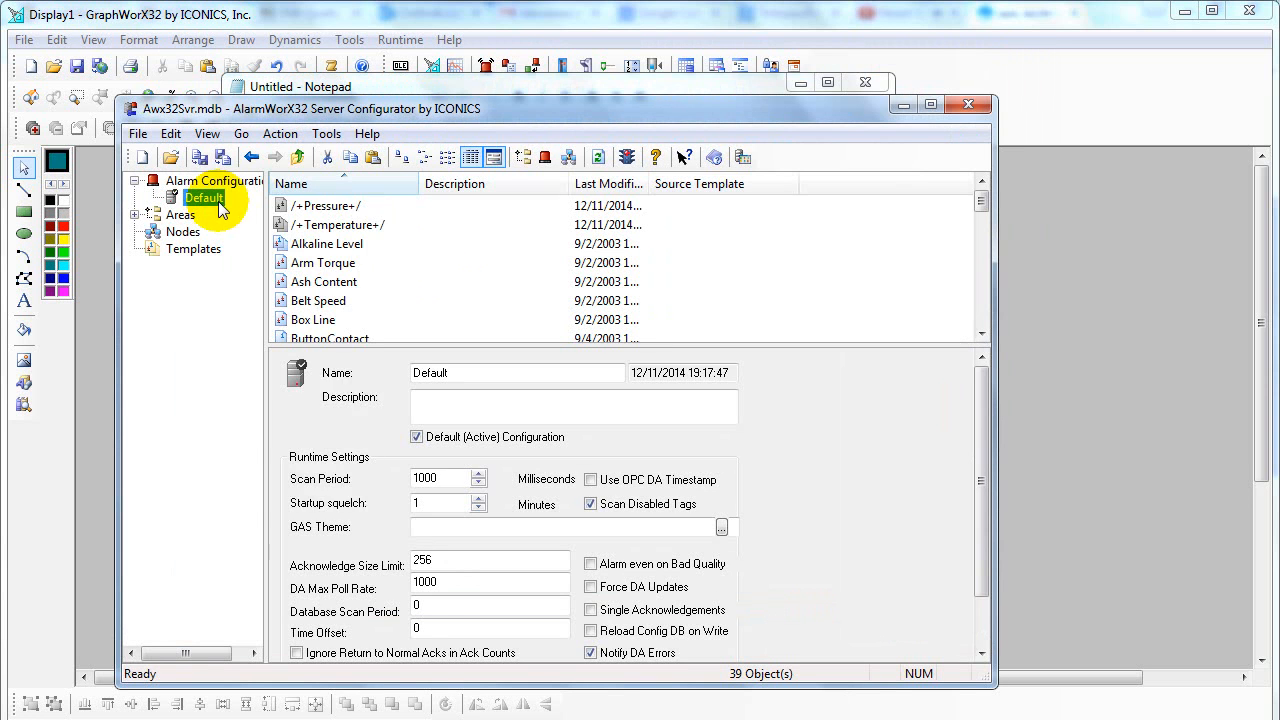
Create a new tag named test in the Default alarm configuration
right_click(219, 205)
mouse_move(258, 217)
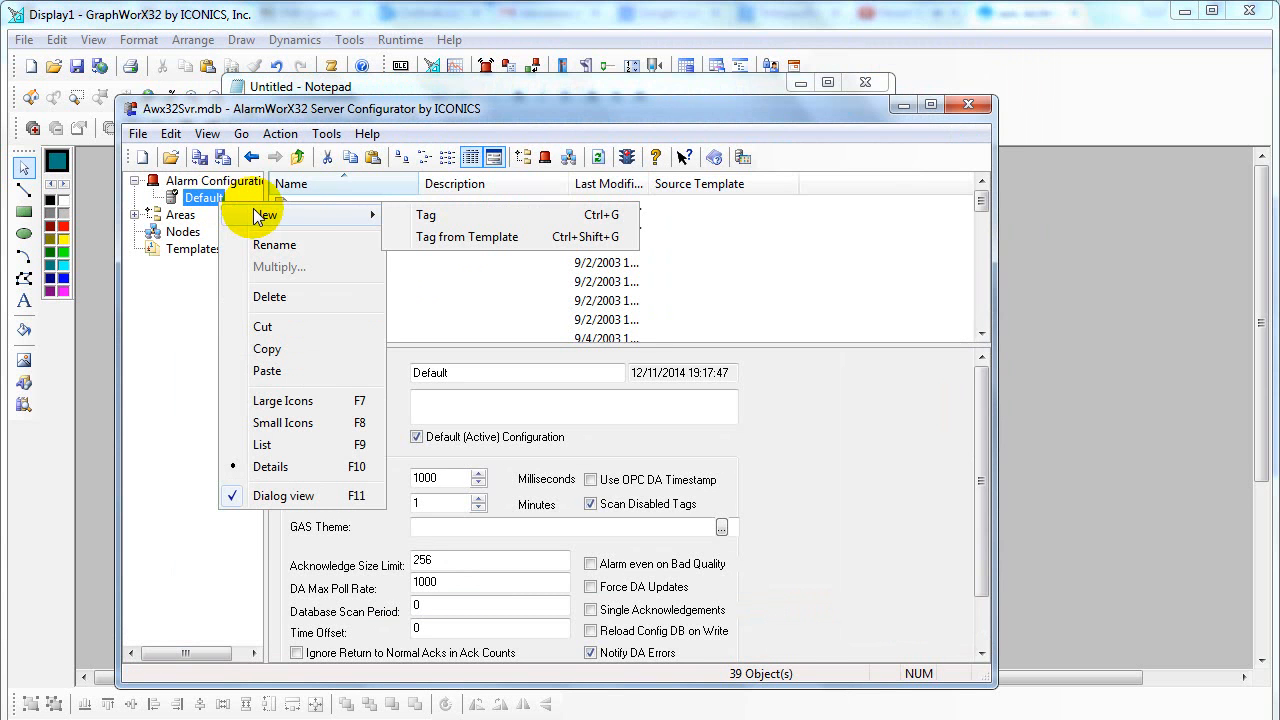
click(426, 218)
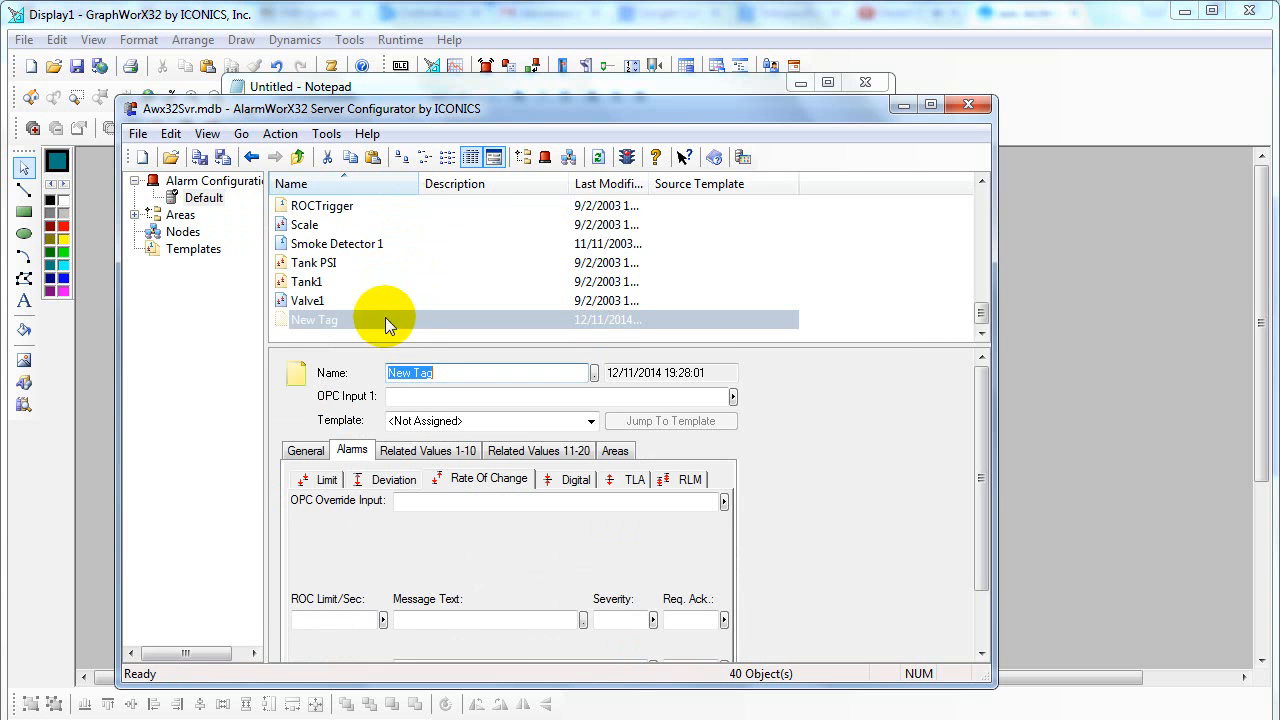
text(test)
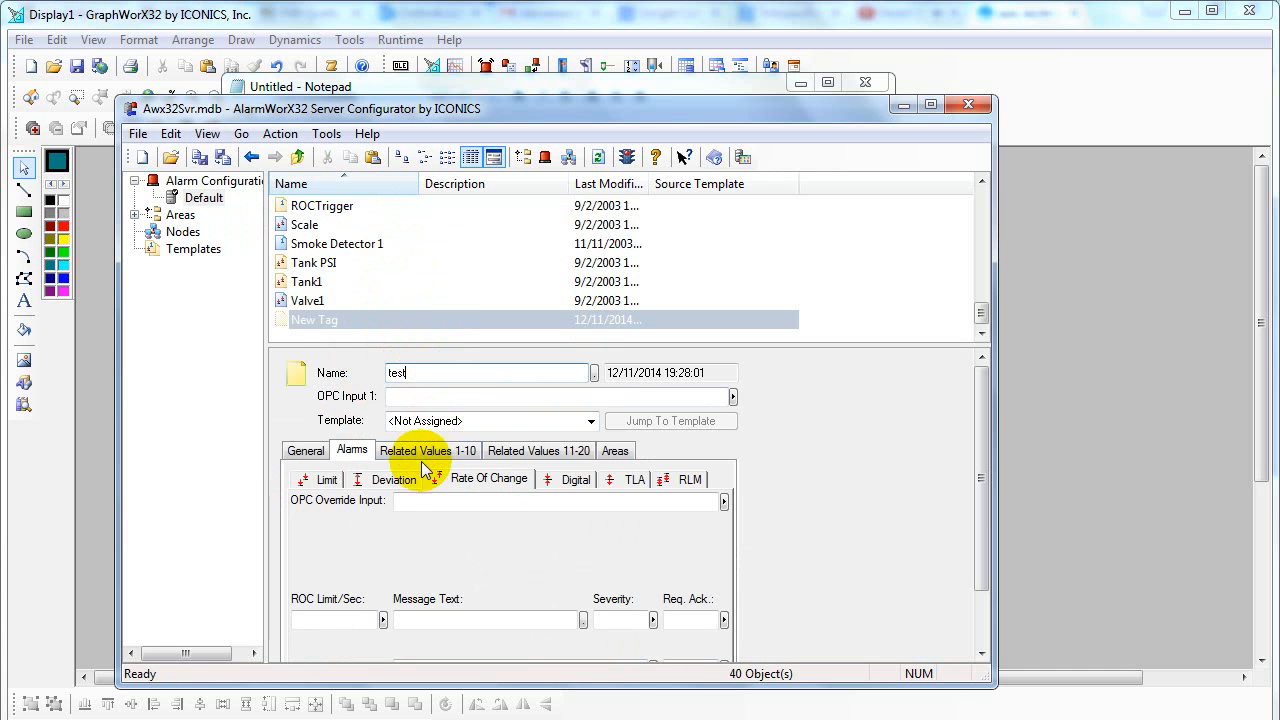
Enter the note "ใส่สัญญาณที่นี่" as OPC Input 1 of the test tag
drag(980, 464, 982, 521)
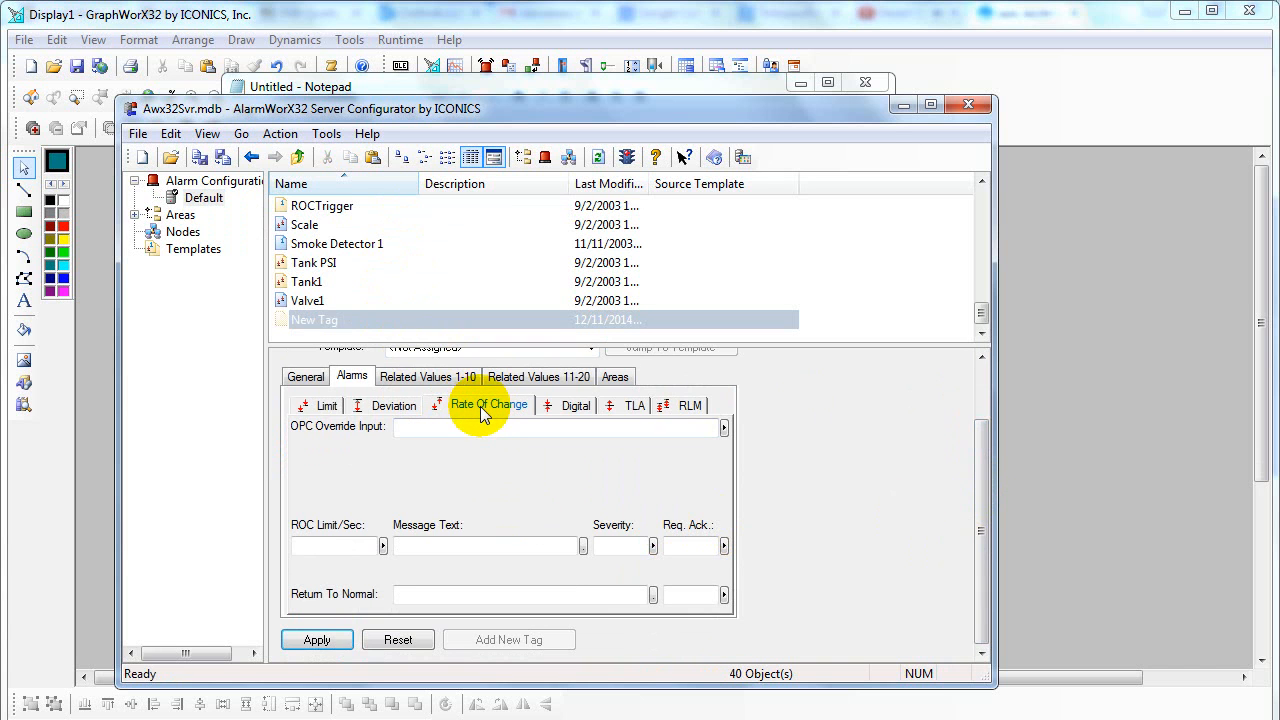
click(616, 700)
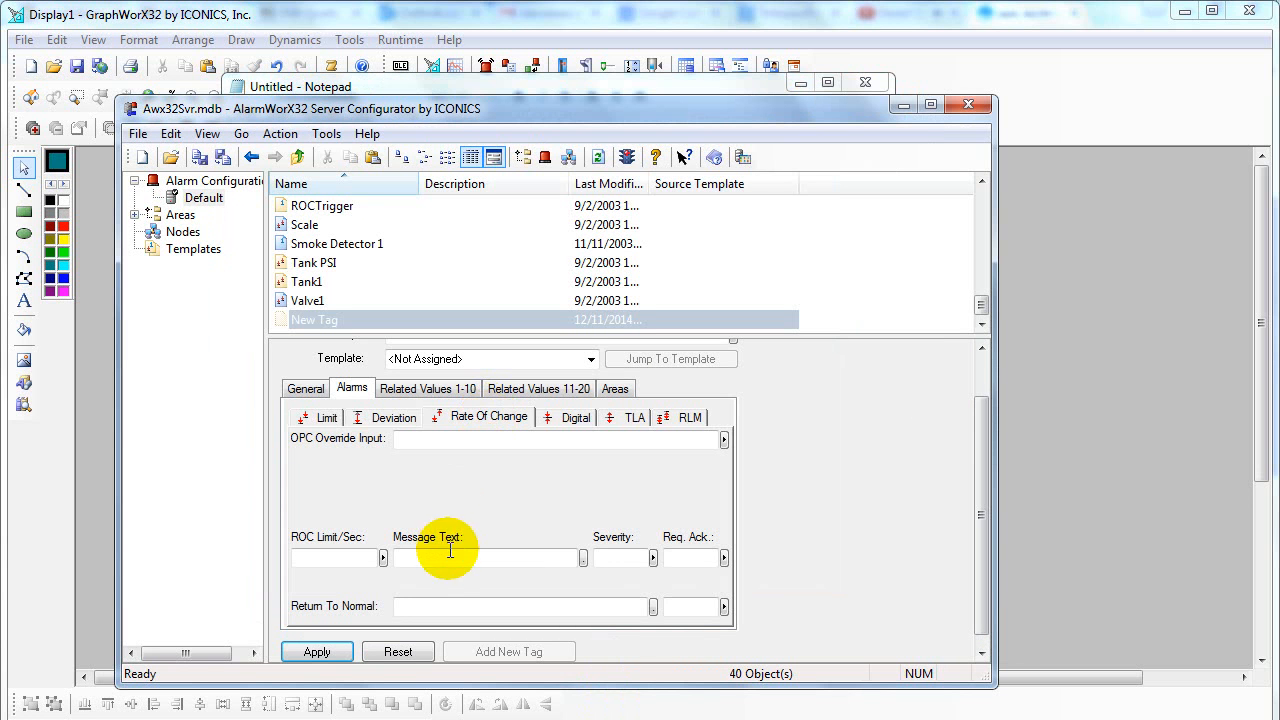
drag(981, 441, 979, 393)
click(574, 388)
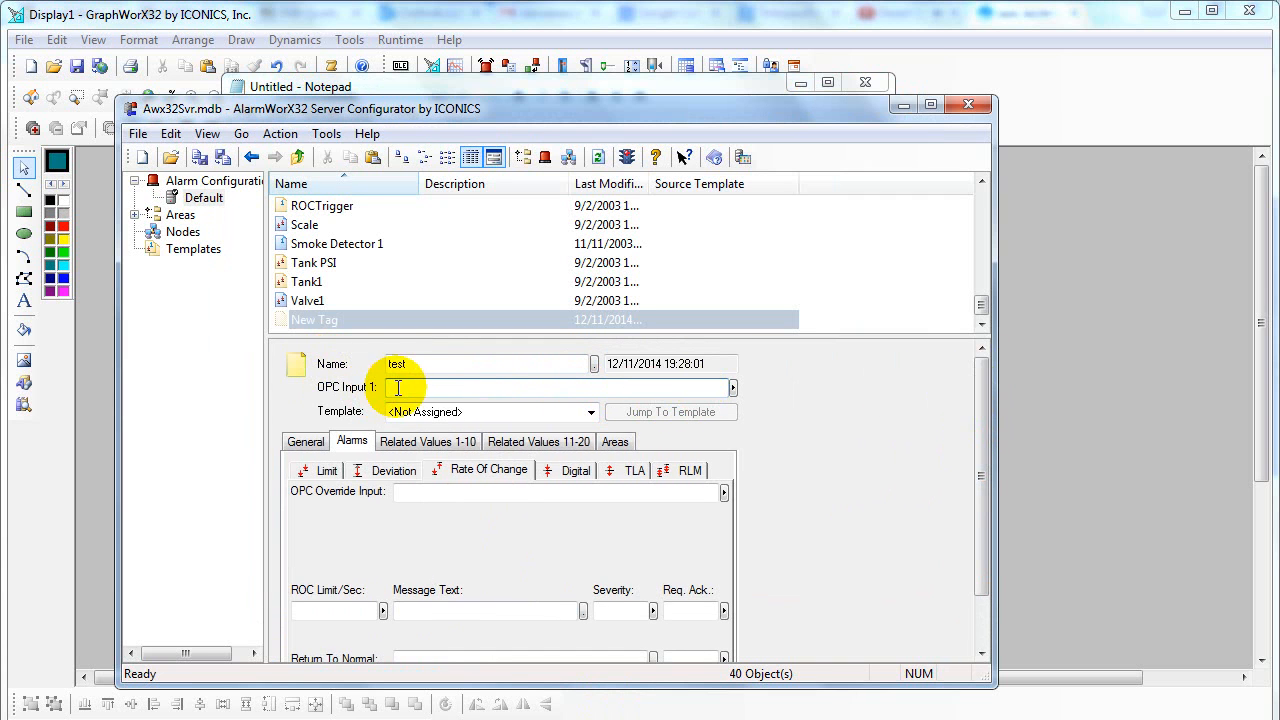
text(ou)
key(BackSpace)
key(BackSpace)
text(\a)
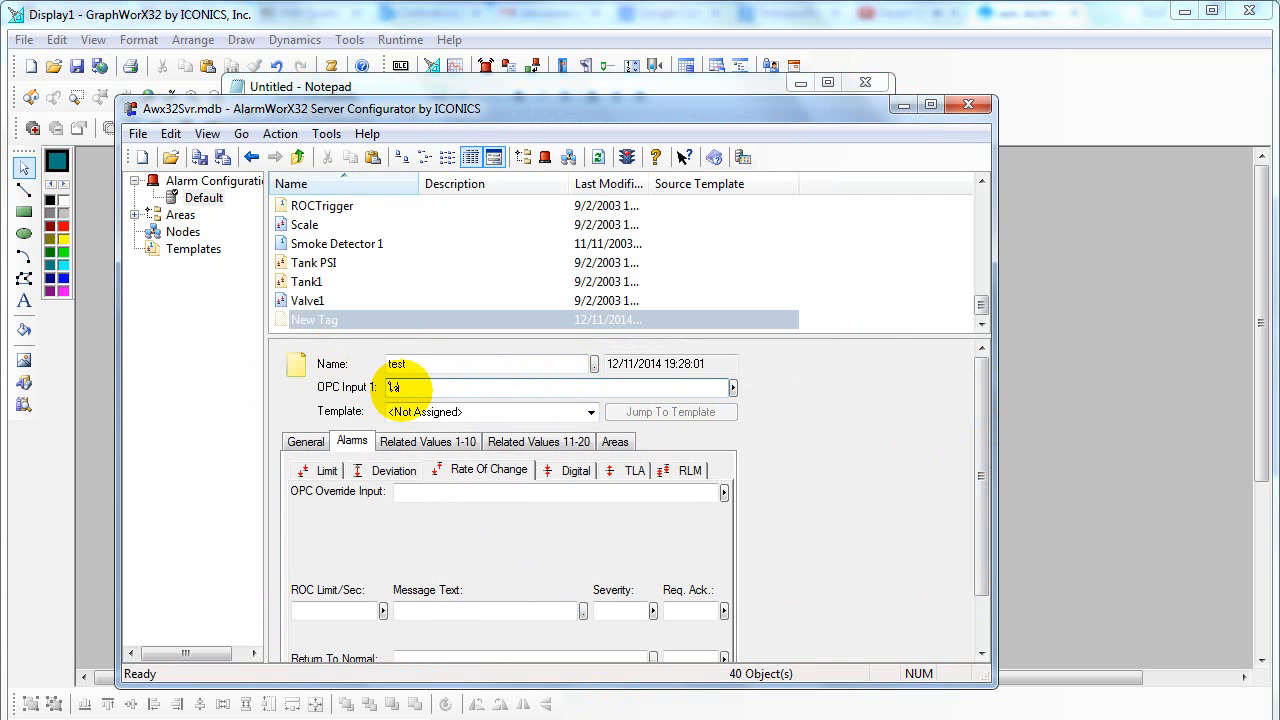
text(่สัญญาณที่นี่)
Assign ICONICS.Simulator.1\SimulatePLC.OUTPUTS.FLOAT4 as the test tag's OPC Input 1 using the Unified Data Browser
click(733, 388)
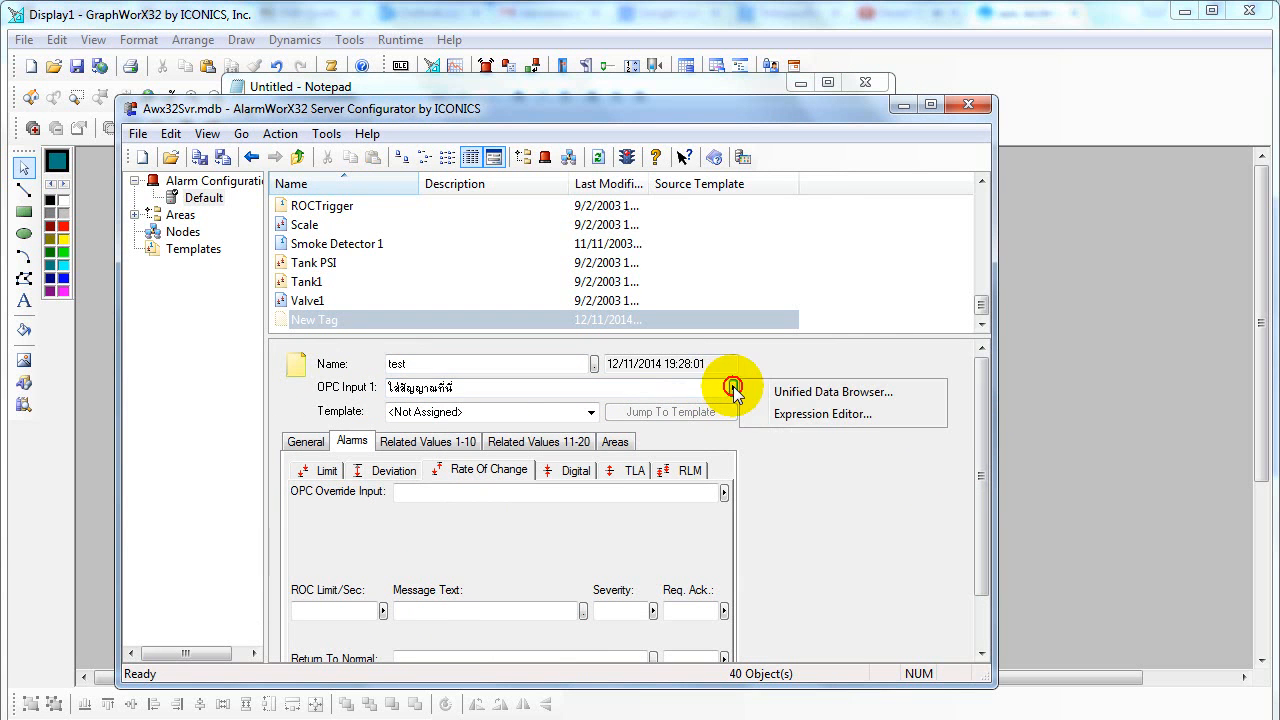
click(791, 393)
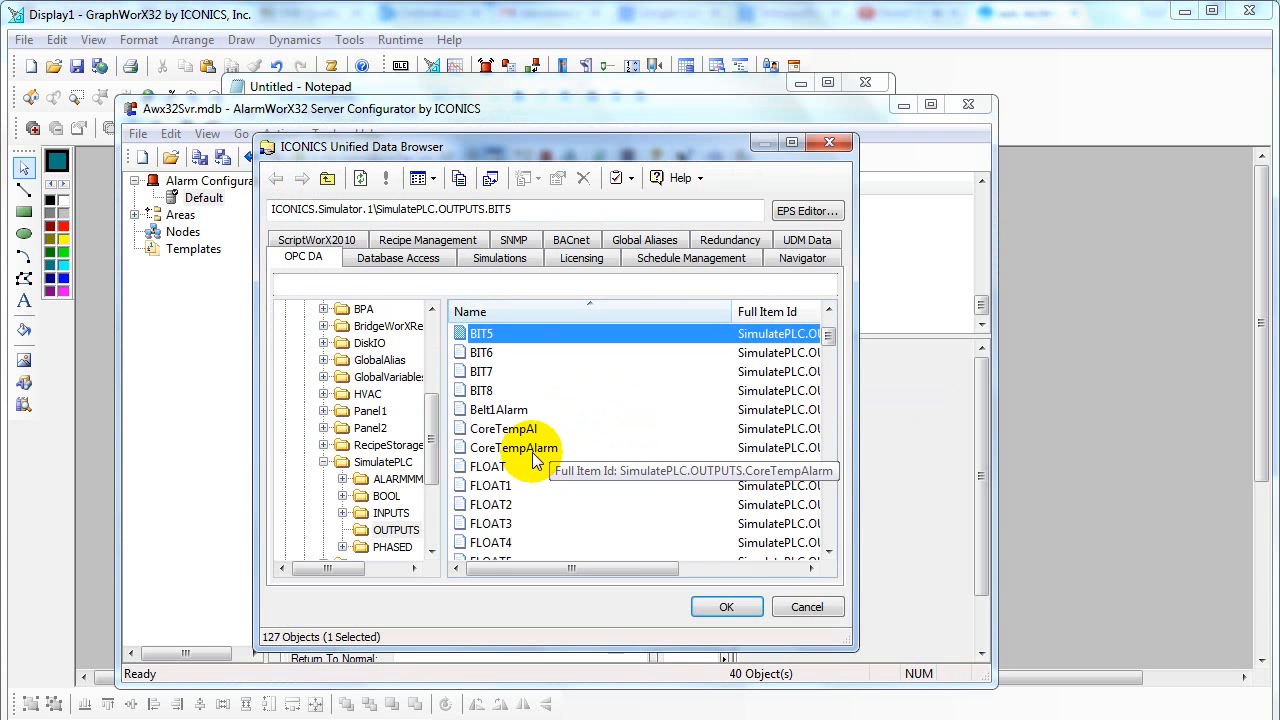
click(500, 542)
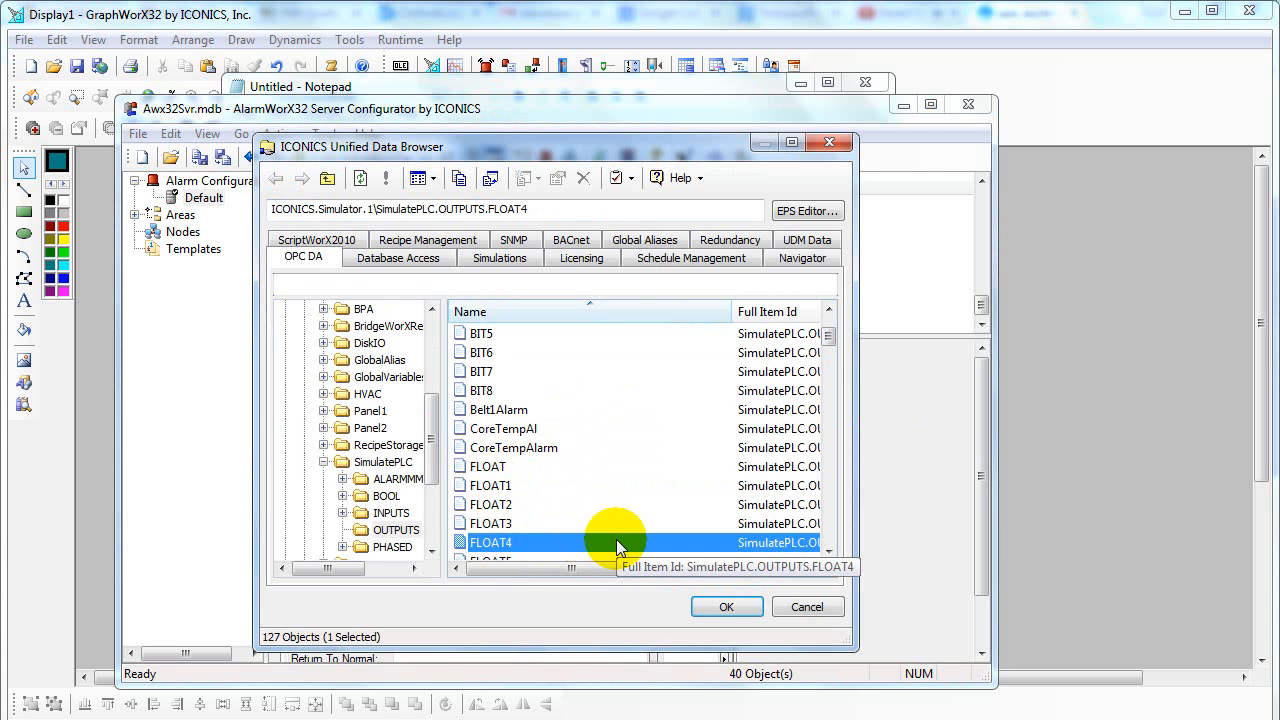
click(716, 607)
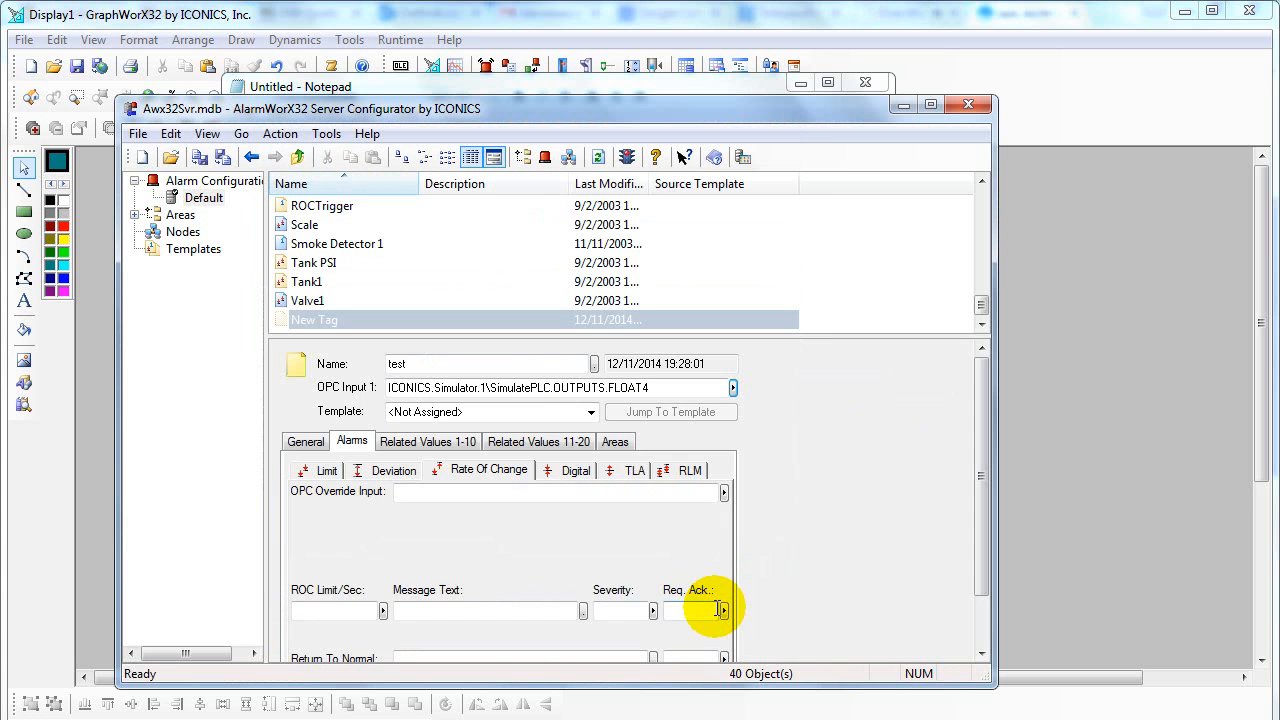
Enter "Alarmได้เกิดขึ้น" as the message text of the test tag's Rate Of Change alarm
drag(985, 413, 986, 463)
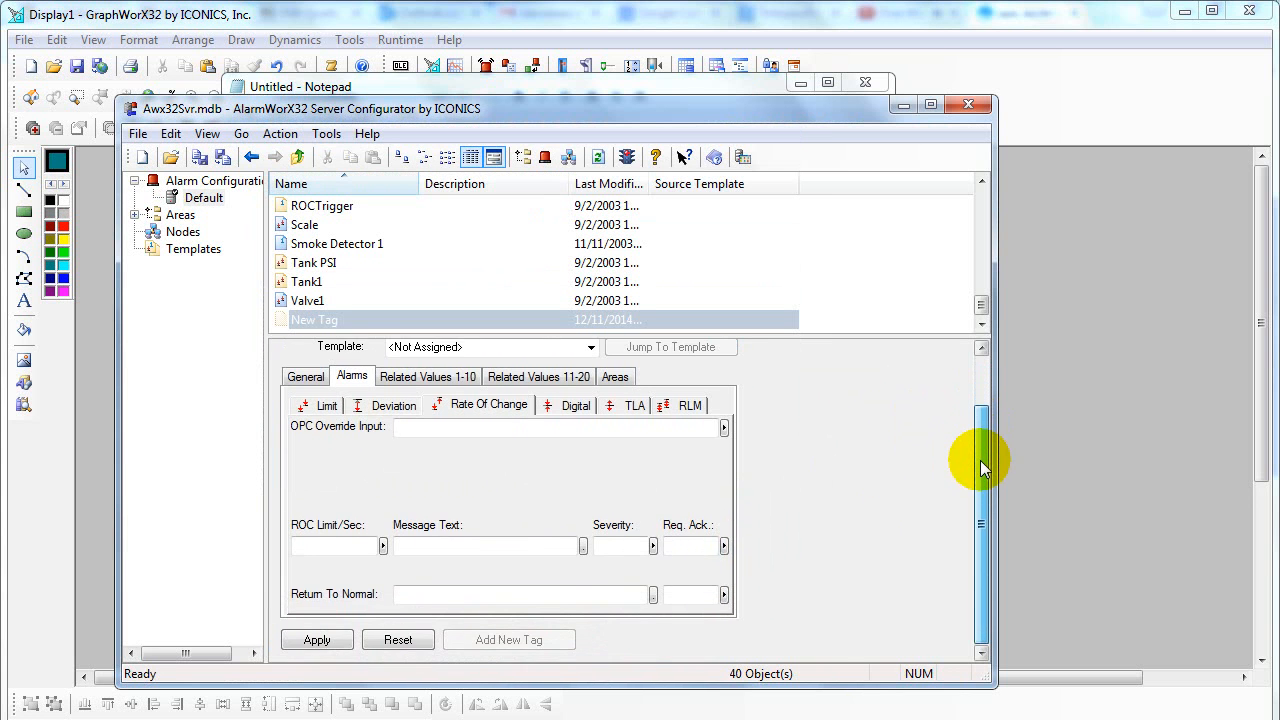
click(506, 552)
text(n)
key(BackSpace)
text(Alarm ไส้เกิดขึ้น)
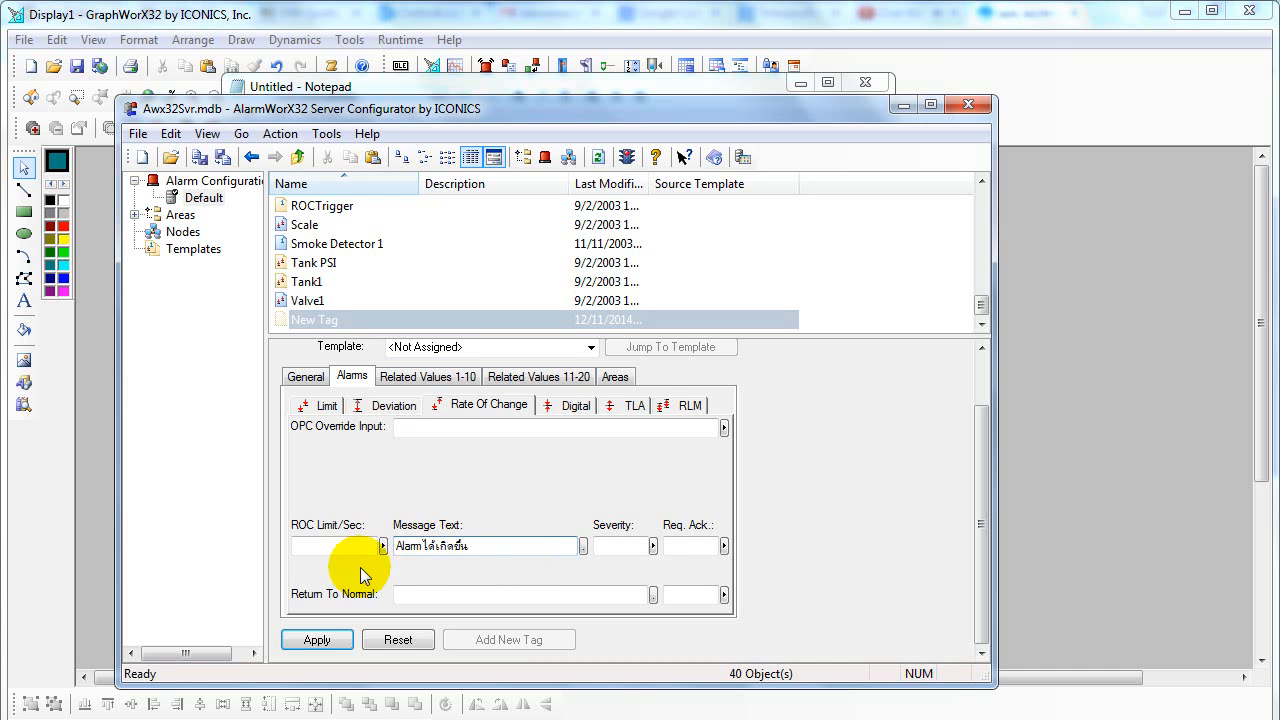
Set the alarm's Return To Normal message to "มีAlarmเกิดขึ้นไปแล้ว" and its ROC Limit/Sec to 0.1
click(462, 597)
text(ส)
text(ีฤ)
key(BackSpace)
text(Alar)
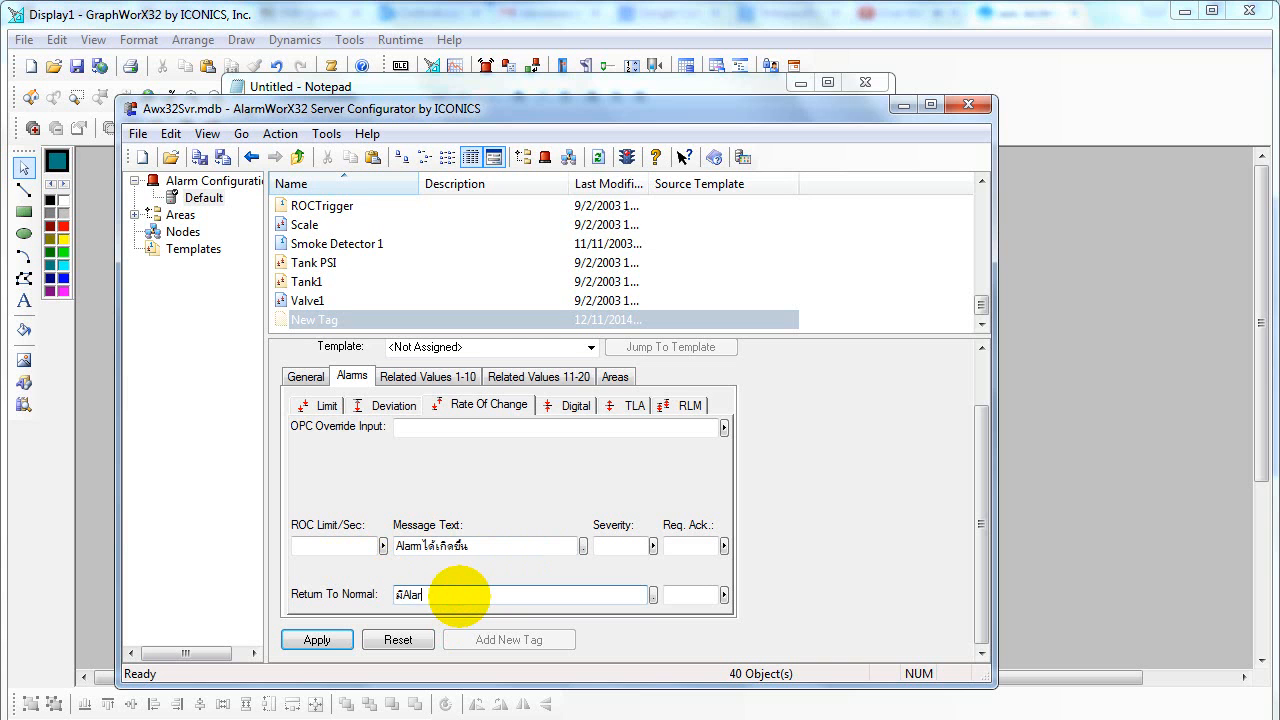
text(mเกิดขึ้นไปแล้ว)
click(325, 545)
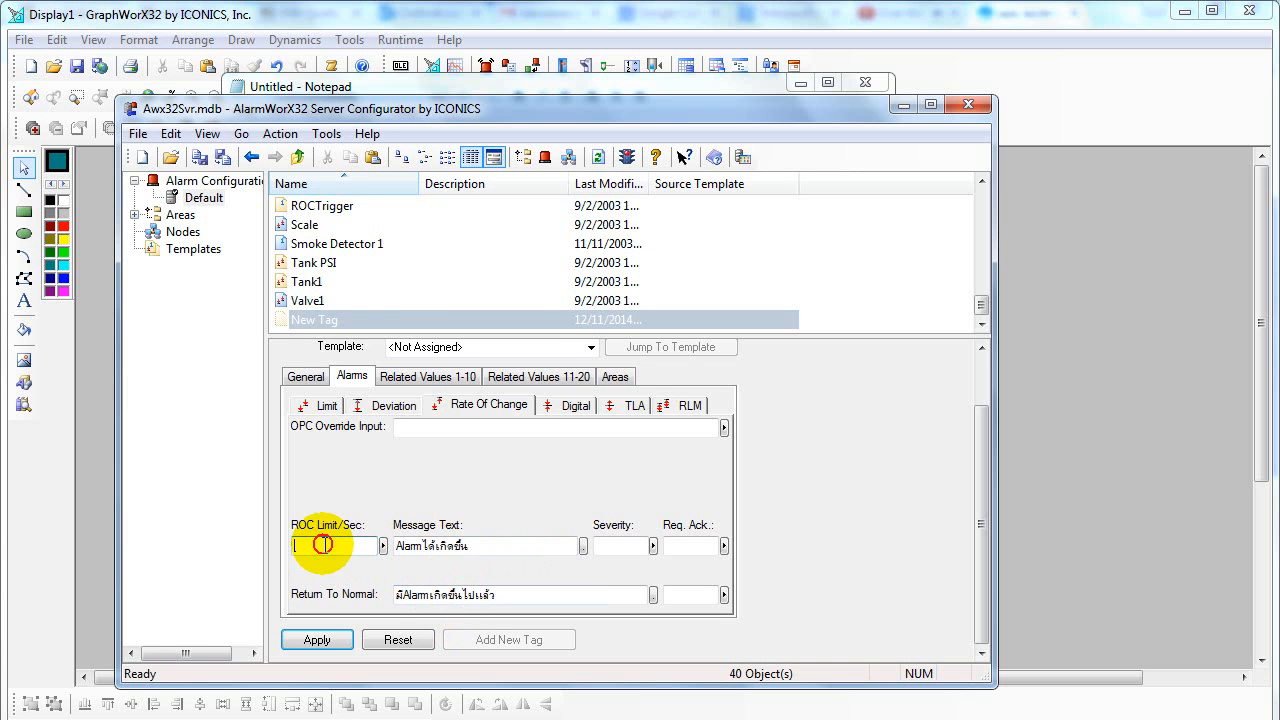
text(0.1)
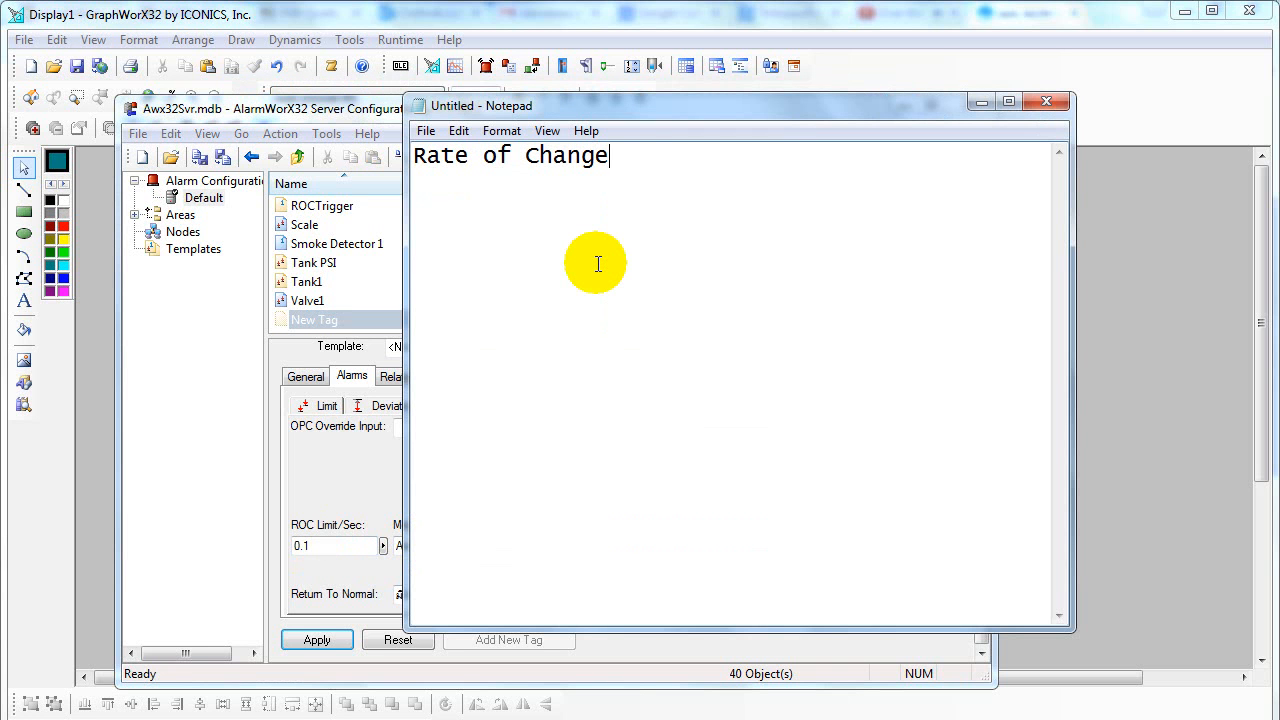
Complete the Rate of Change note in Notepad with "คืออัตราการเปลี่ยนแปลงต่อวินาที"
text(คืออัตราการเปลี่ยนแปลงต่อวินาที)
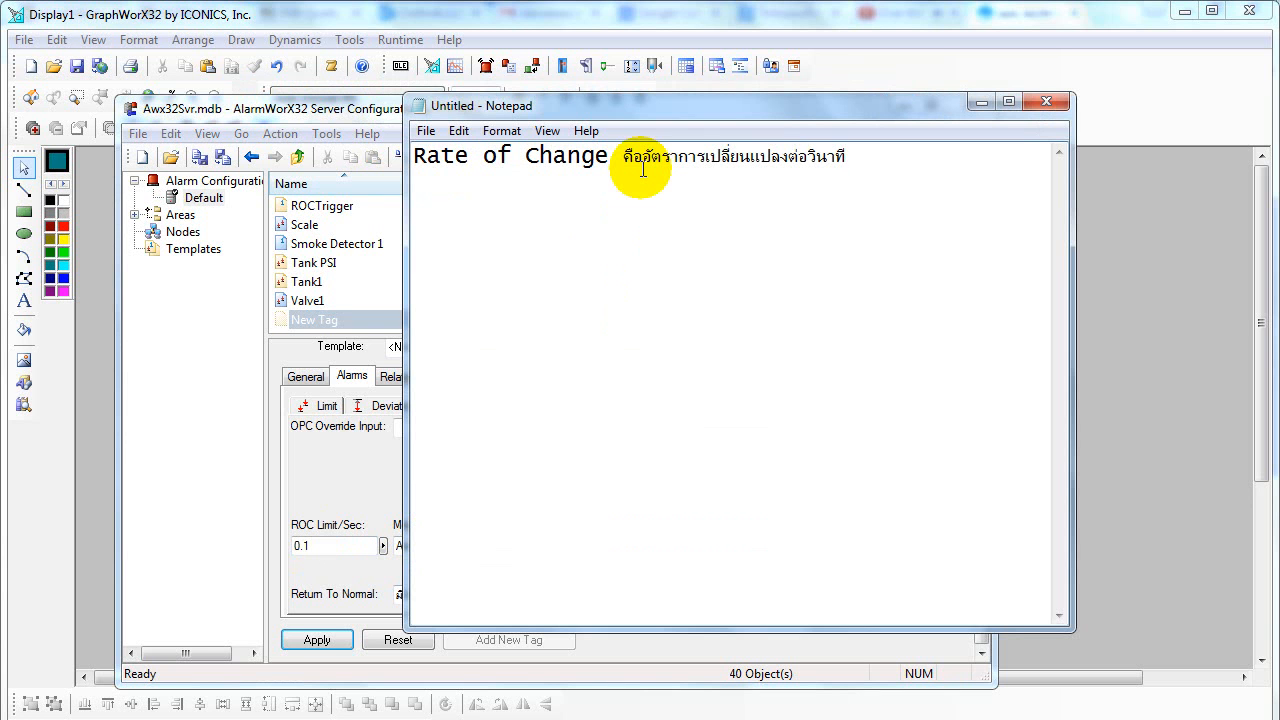
Return to the AlarmWorX32 Server Configurator and apply the test tag's Rate Of Change alarm settings
click(257, 621)
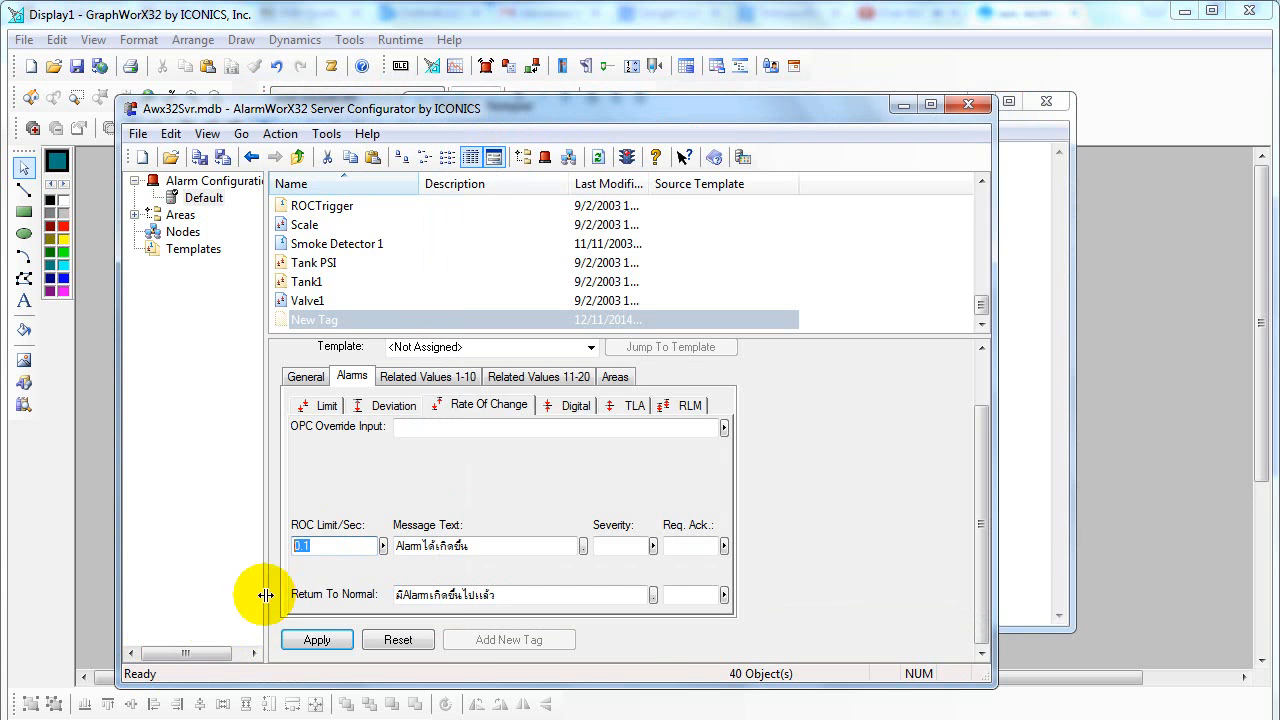
drag(313, 545, 243, 571)
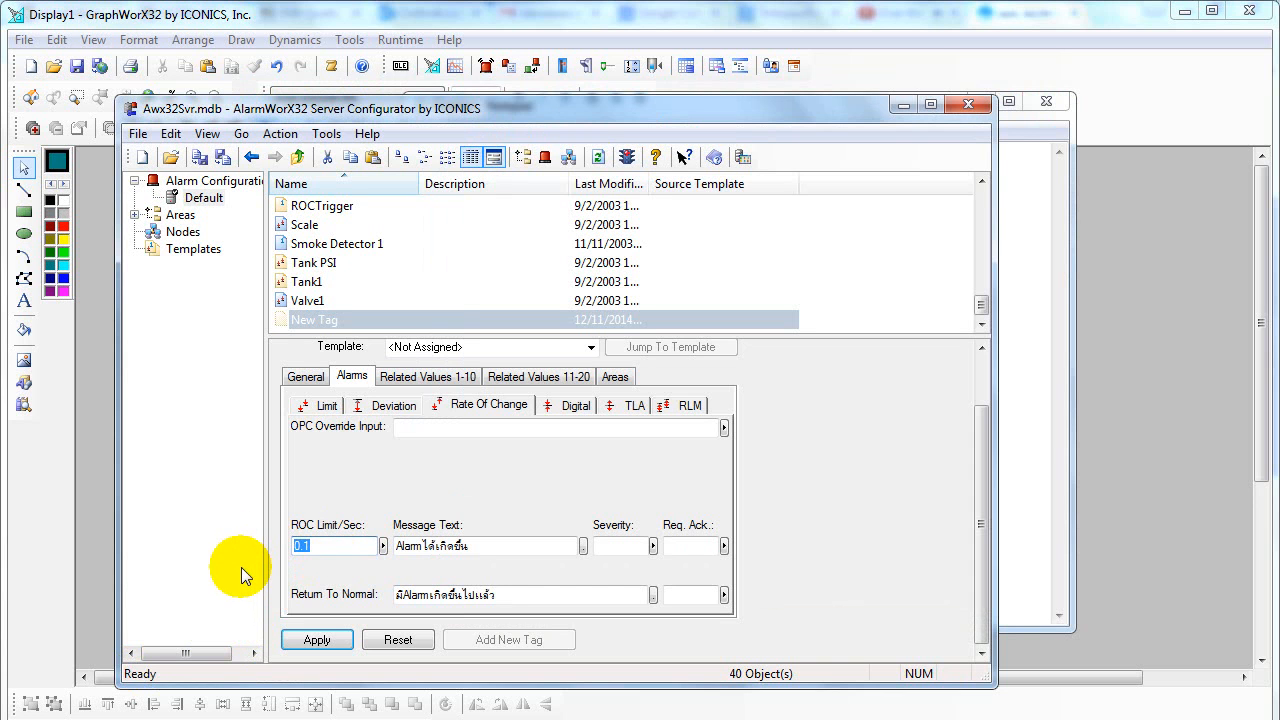
click(346, 548)
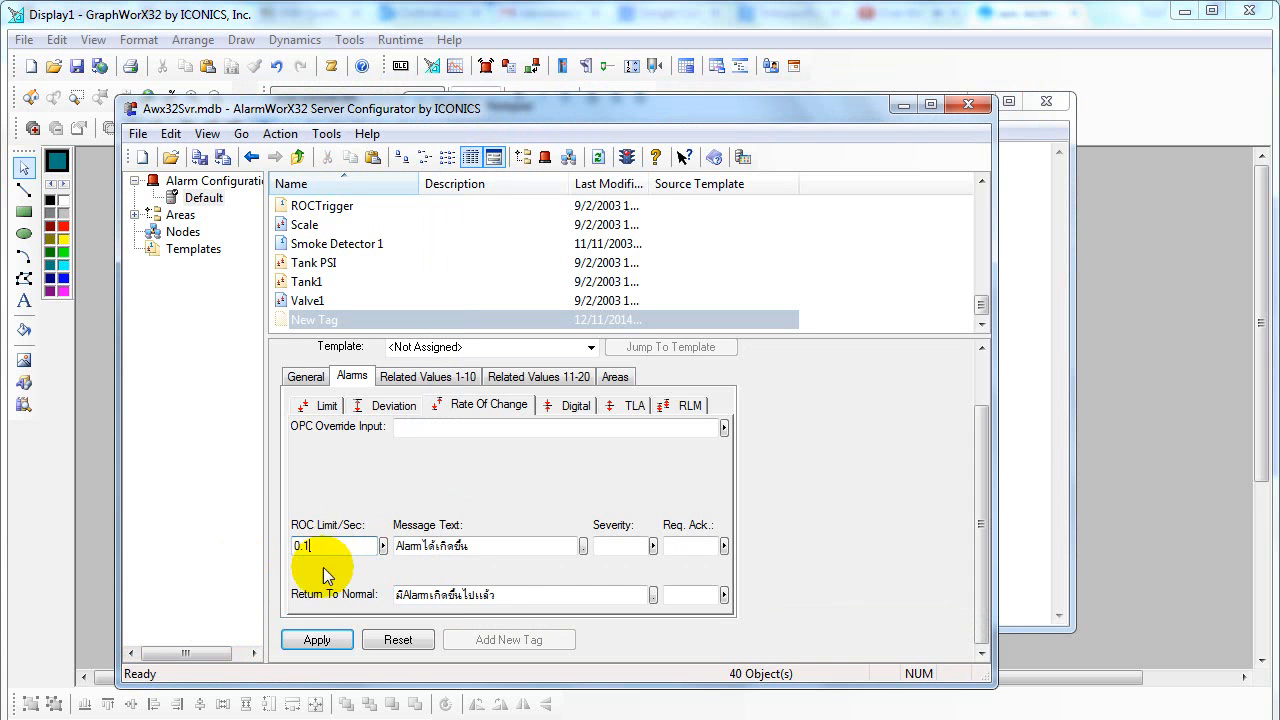
click(315, 640)
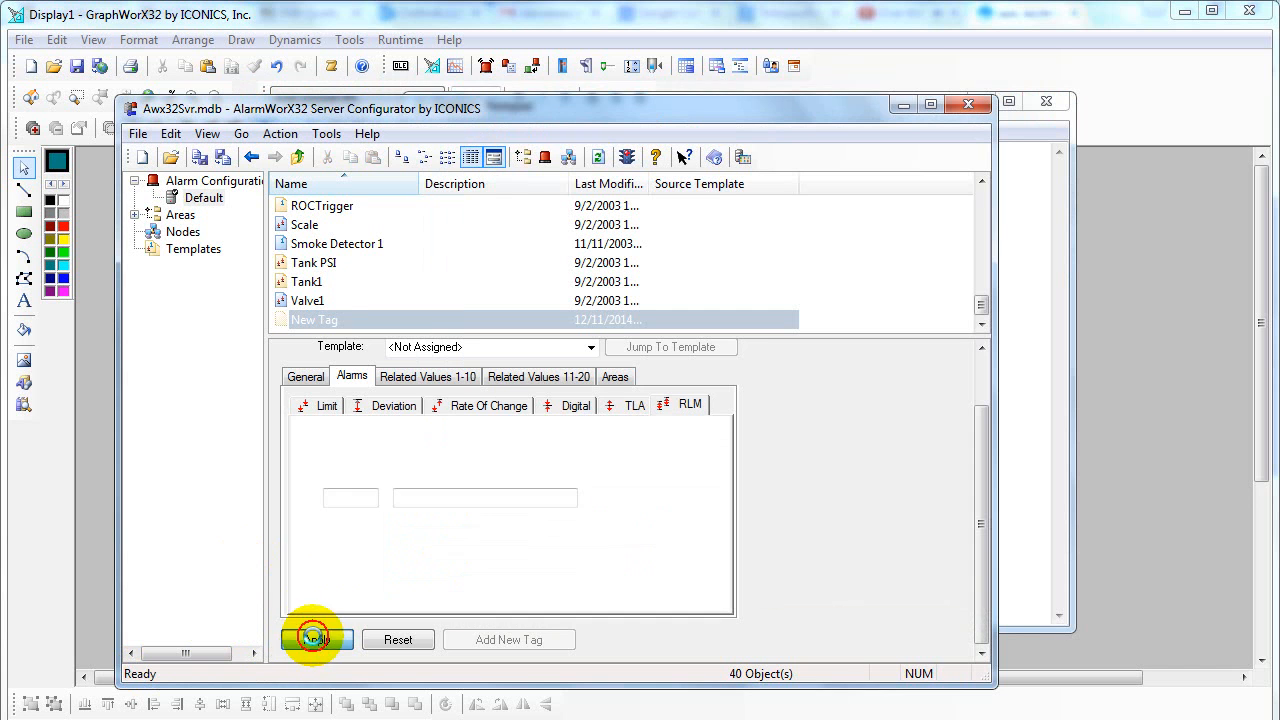
Apply the Default configuration with a scan period of 1000 milliseconds and activate the alarm server
click(203, 199)
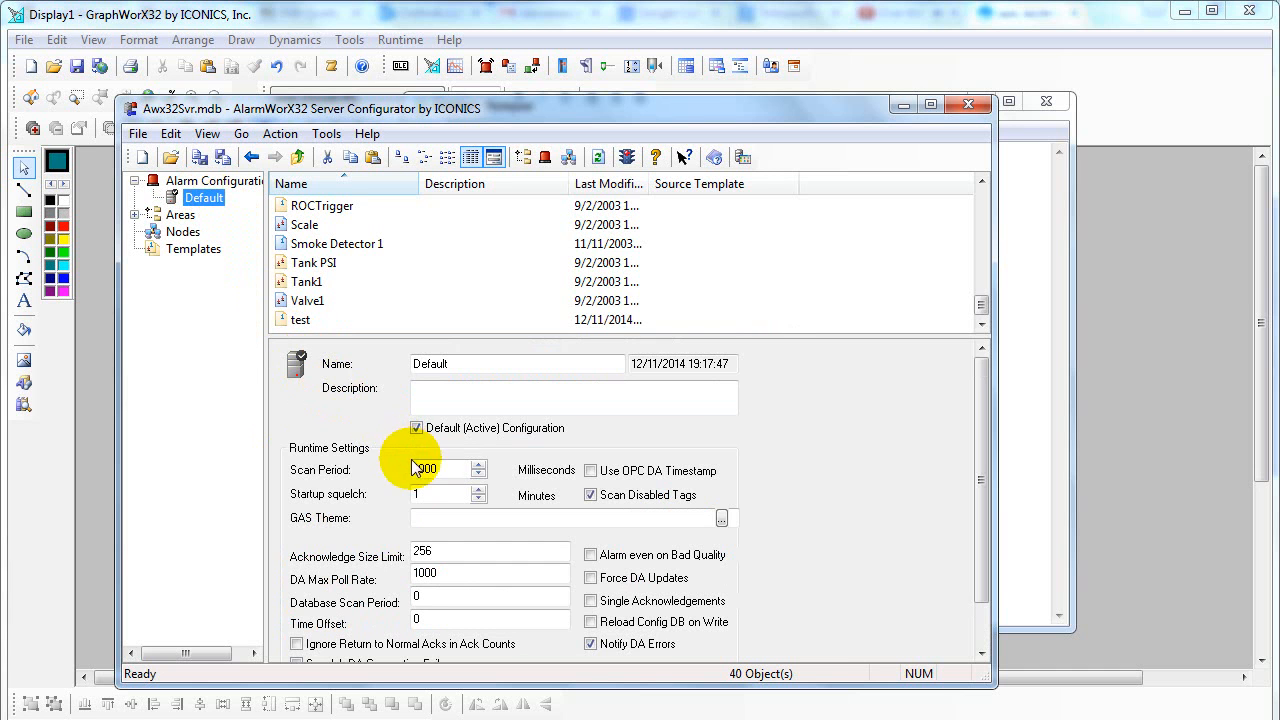
key(Tab)
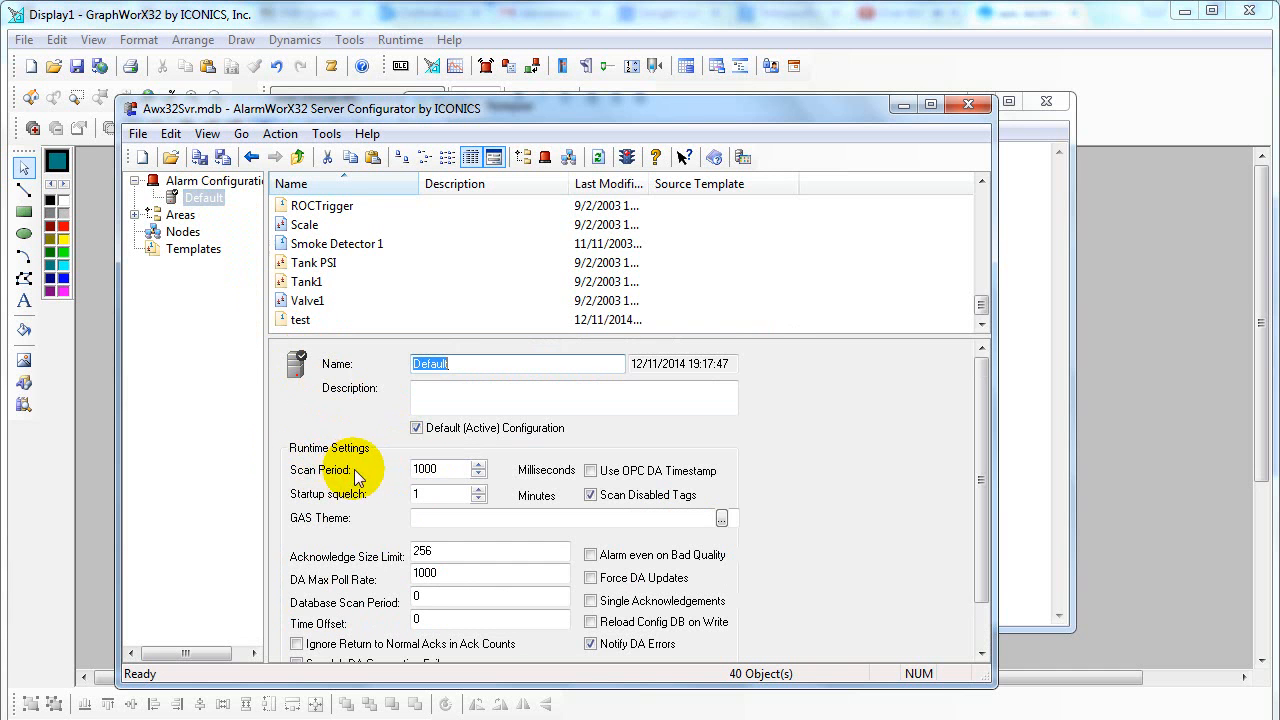
double_click(428, 468)
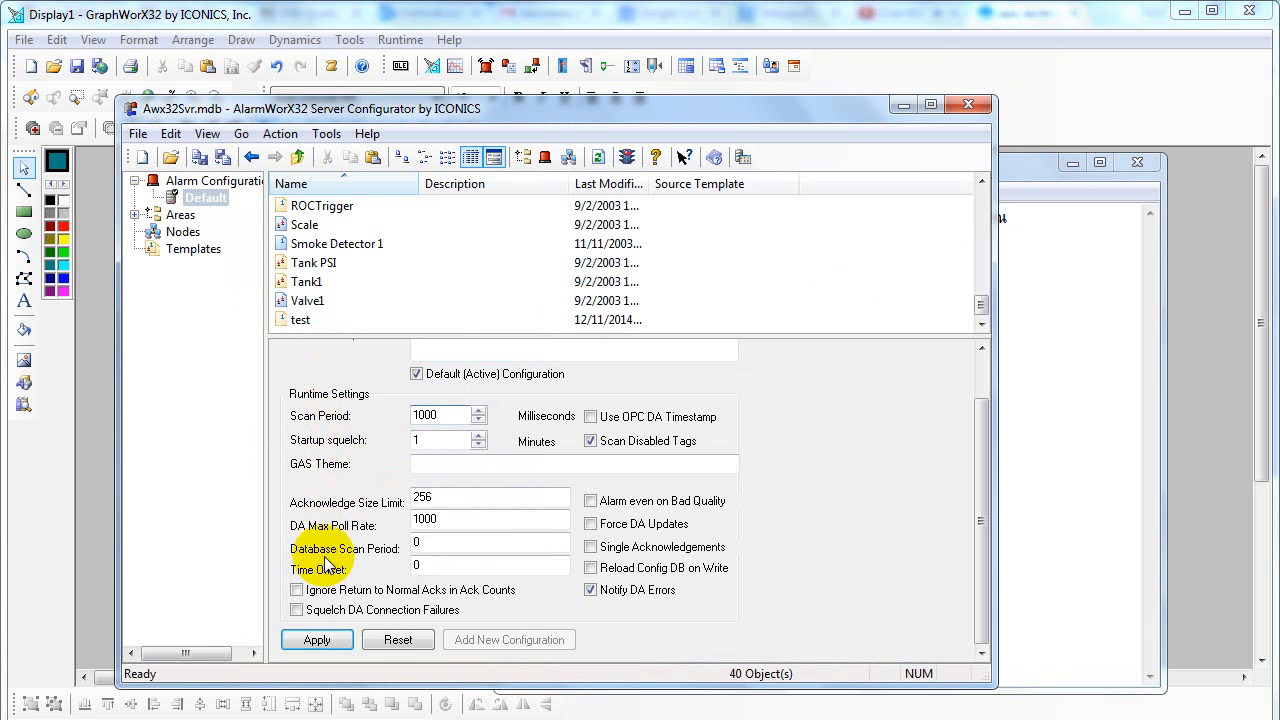
click(322, 641)
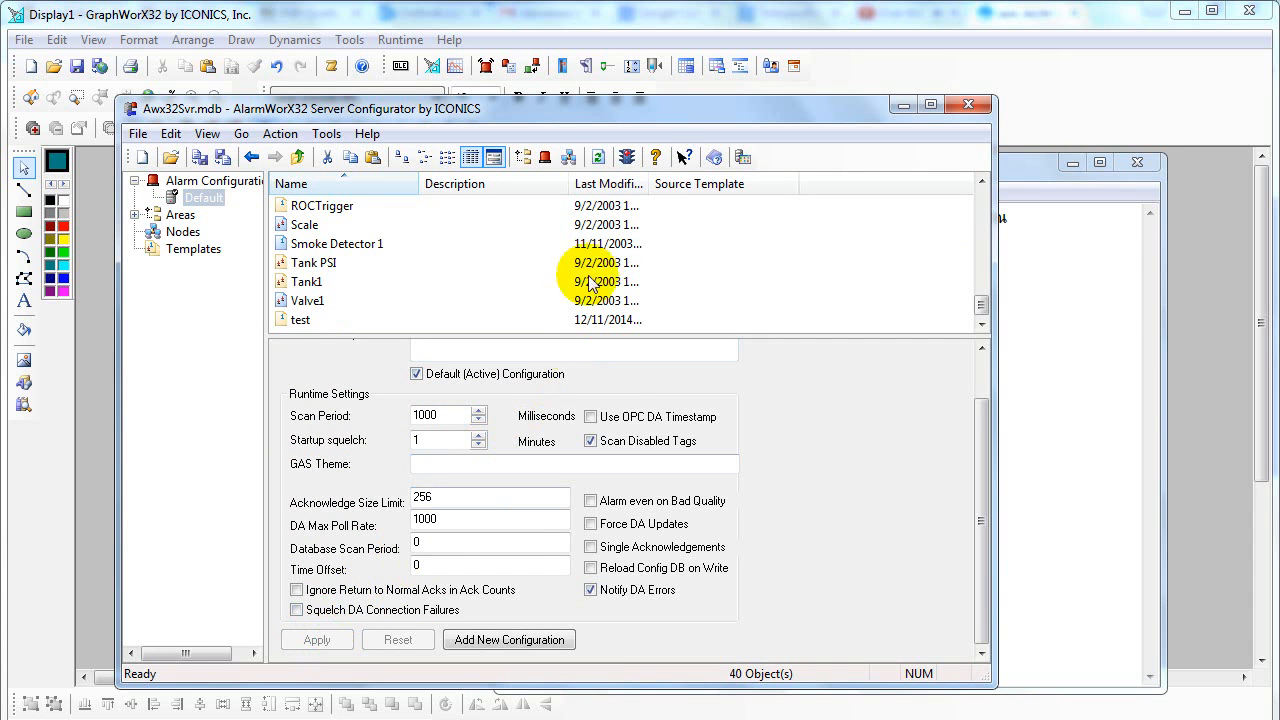
click(630, 158)
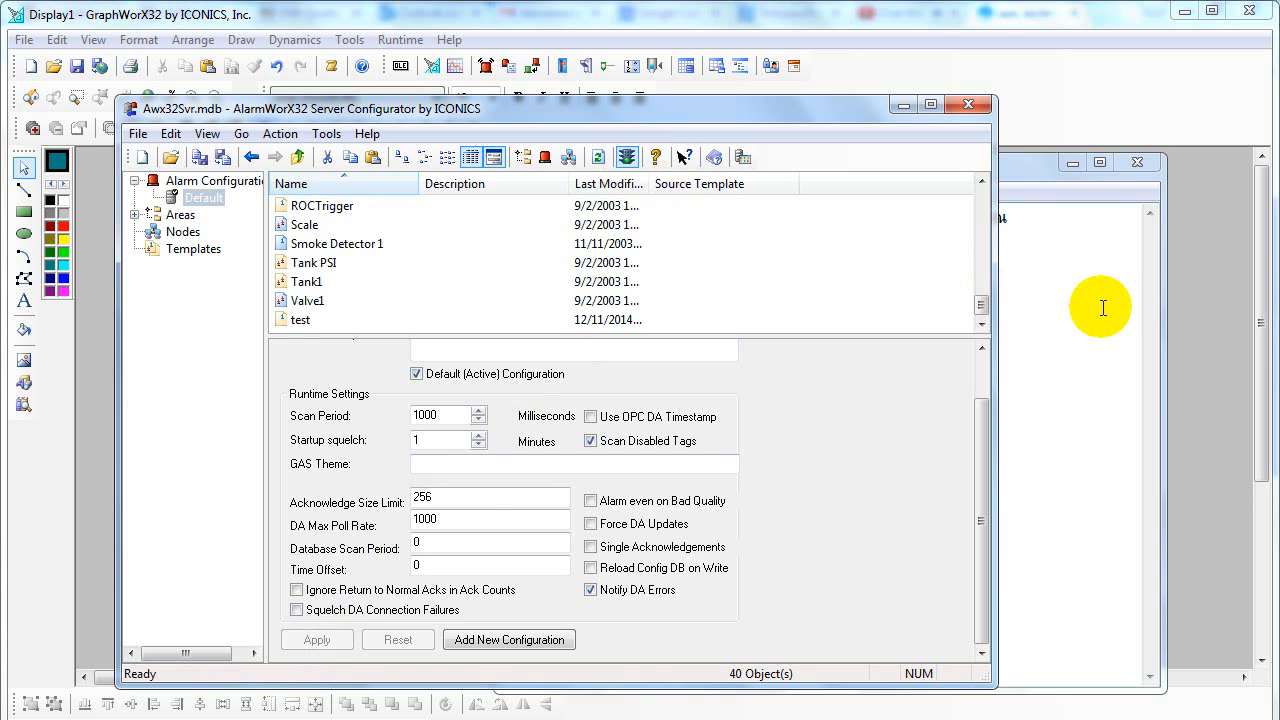
Switch to GraphWorX32 and insert an AlarmWorX viewer, placing it near the display's upper left and enlarging it in width and height
click(1184, 315)
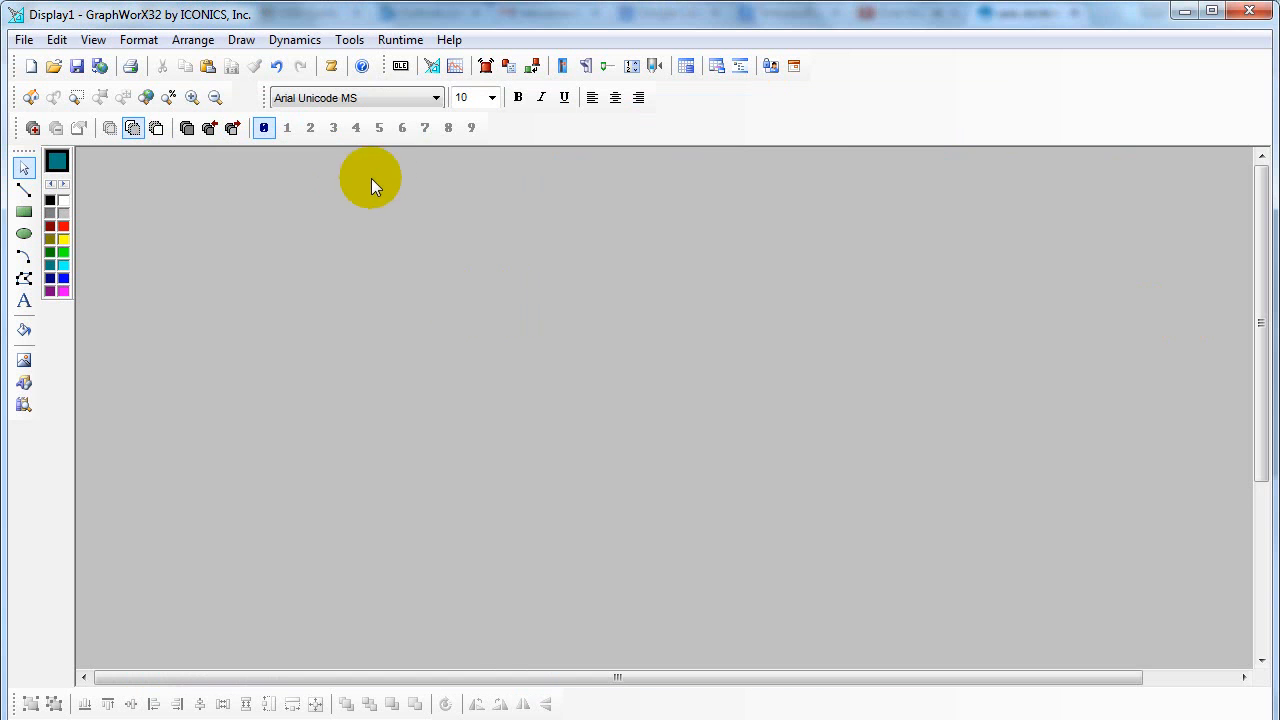
click(487, 70)
drag(485, 365, 215, 261)
drag(668, 307, 826, 330)
drag(477, 394, 468, 548)
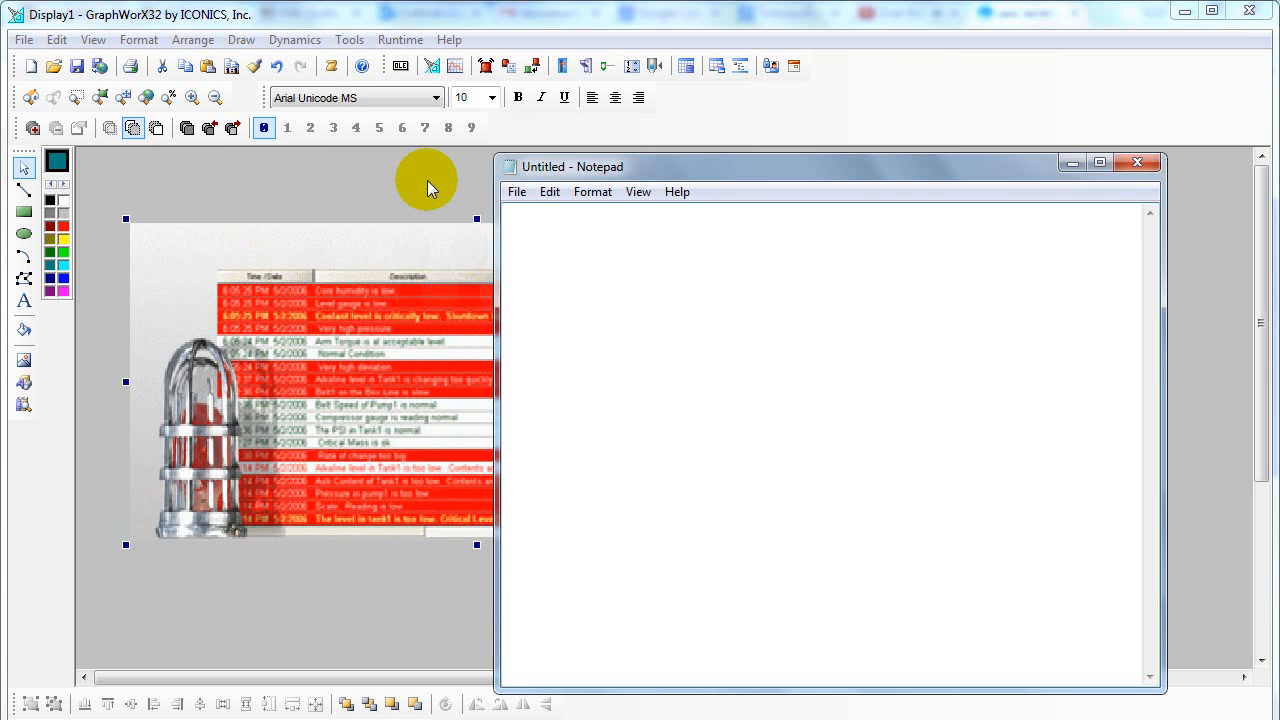
Write the note "ในที่นี้จะใช้FilterแสดงเฉพาะAlarmที่เราสร้างขึ้นมา" in Notepad
text(ในที่นี้จะใช้Fil)
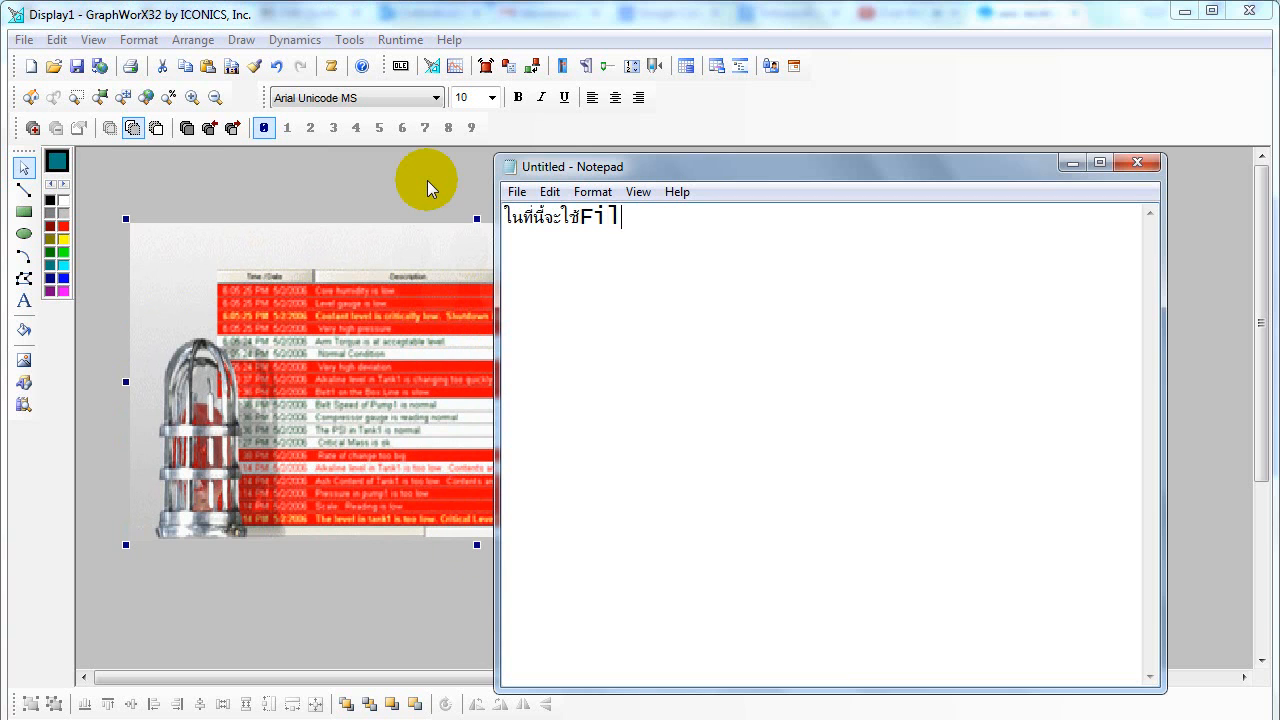
text(terแสดงเฉพาะ)
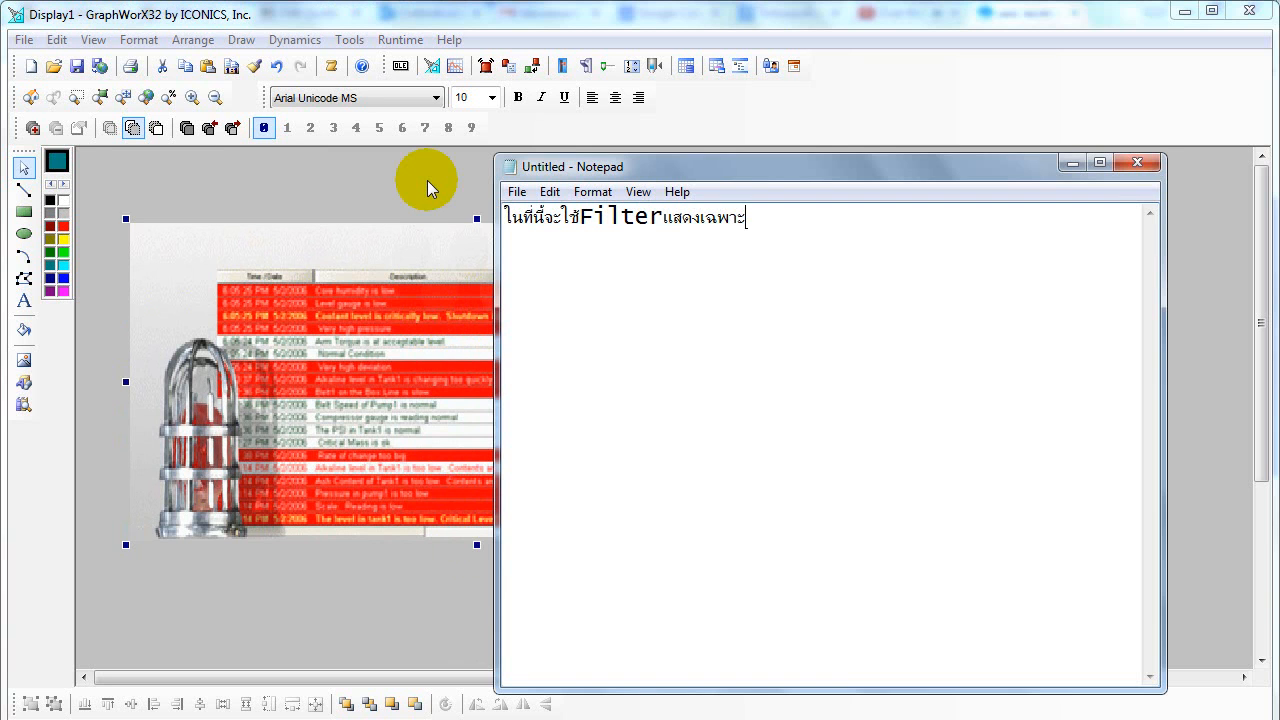
text(Alarmที่เรา)
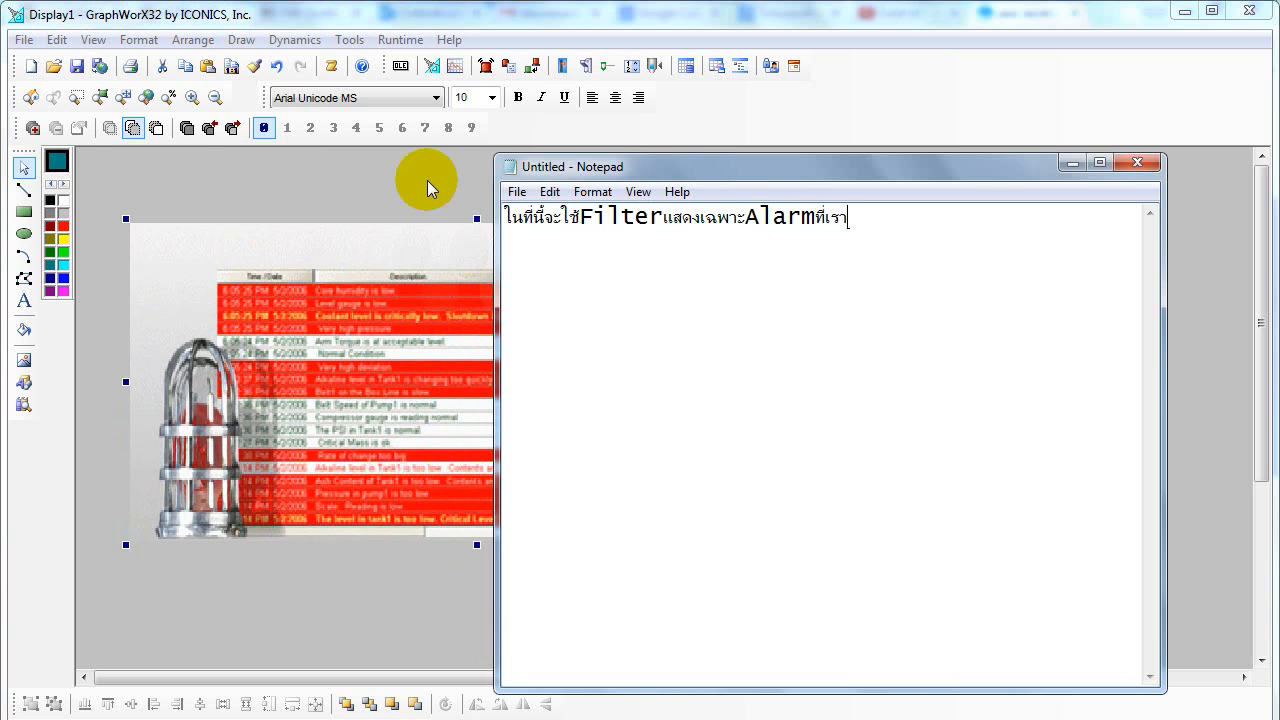
text(สร้างขึ้นมา)
Return to GraphWorX32 and delete the events subscription from the alarm viewer's properties
click(319, 305)
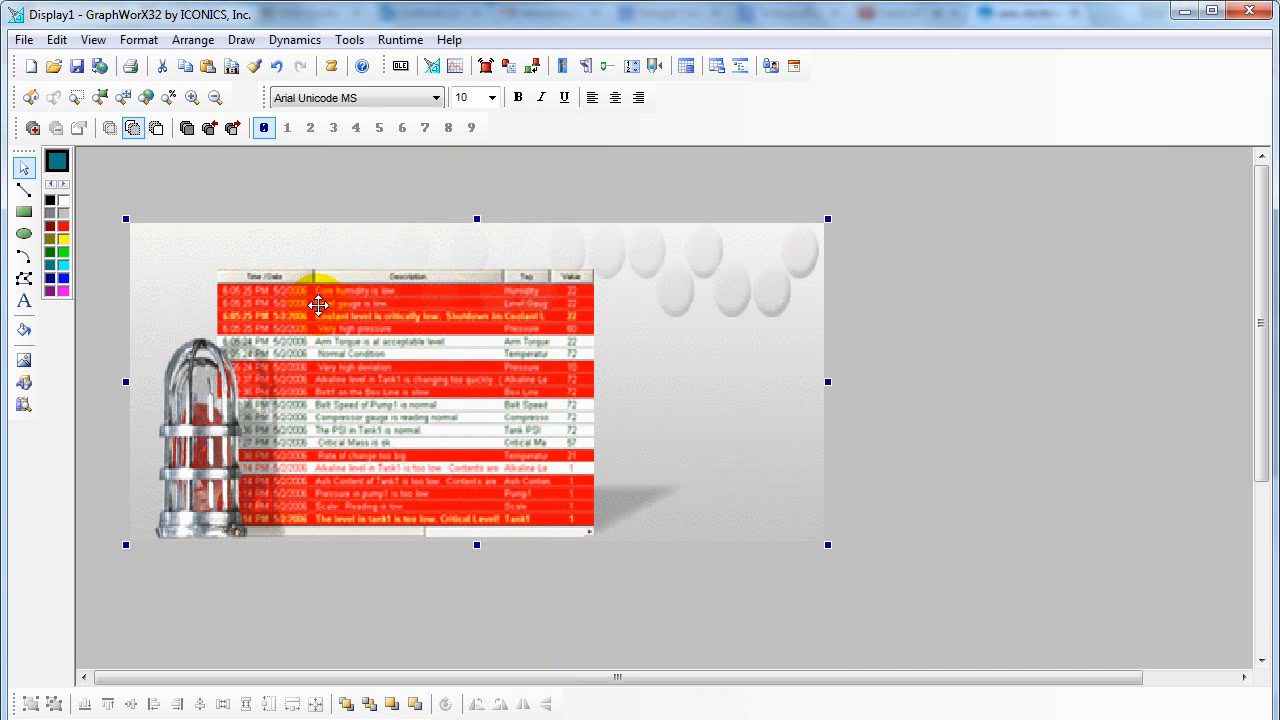
double_click(319, 305)
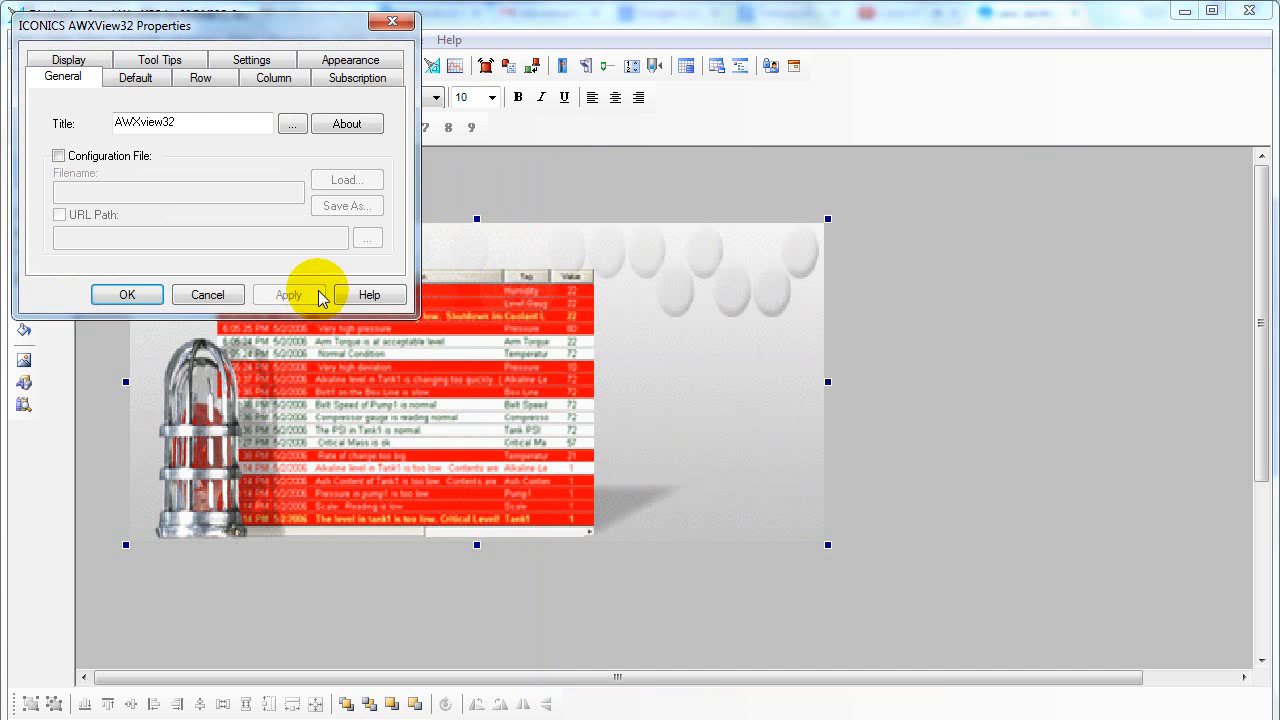
click(337, 77)
click(72, 130)
click(263, 224)
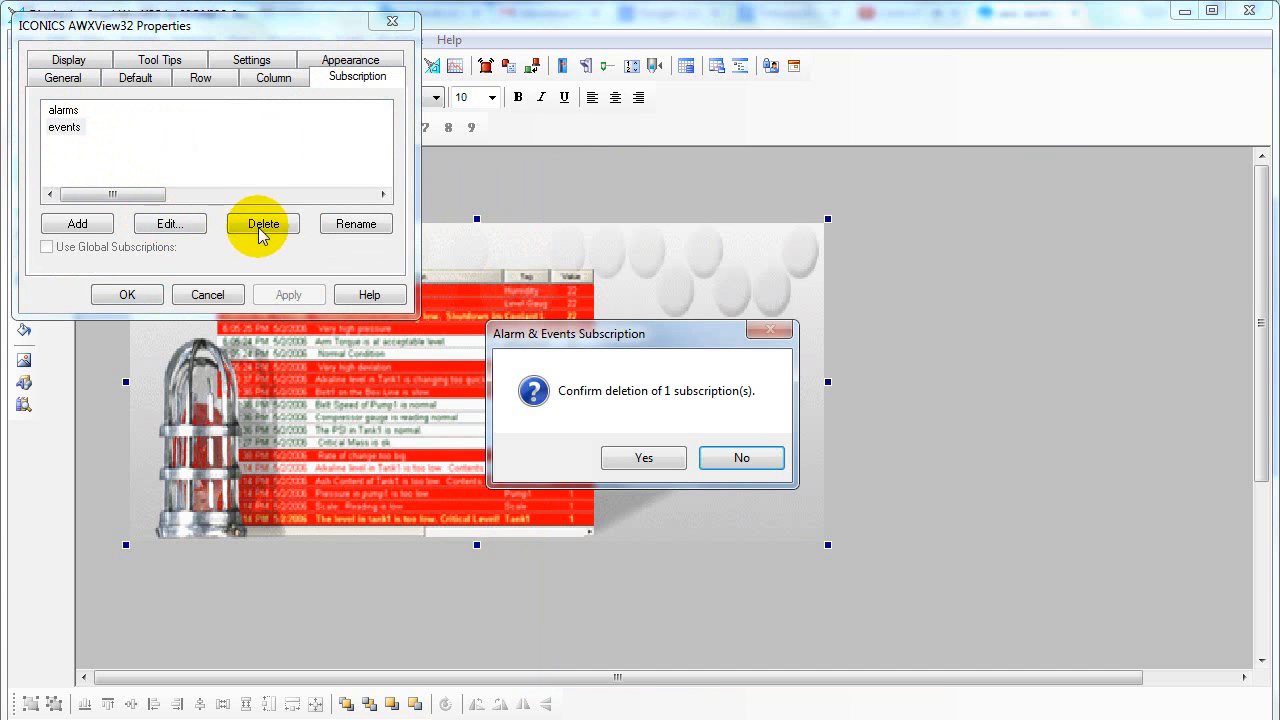
click(632, 457)
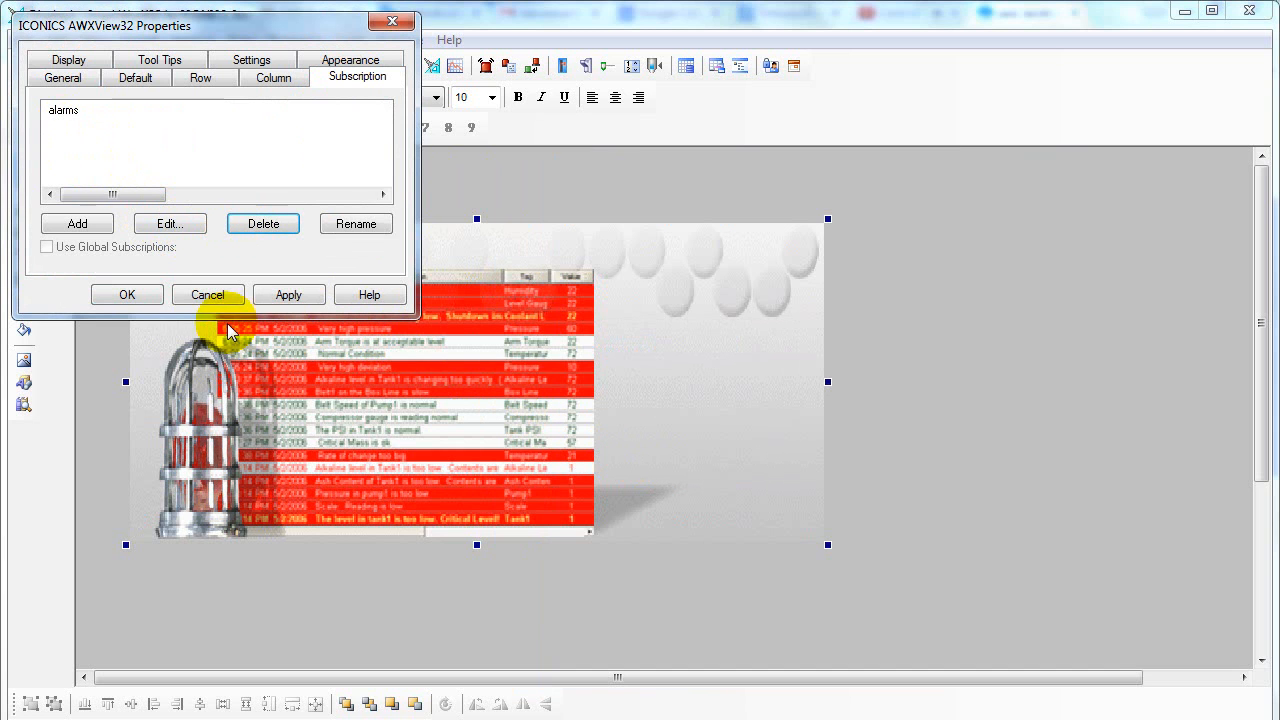
Add a client filter in the alarm viewer's display settings and enable its Source condition
click(66, 62)
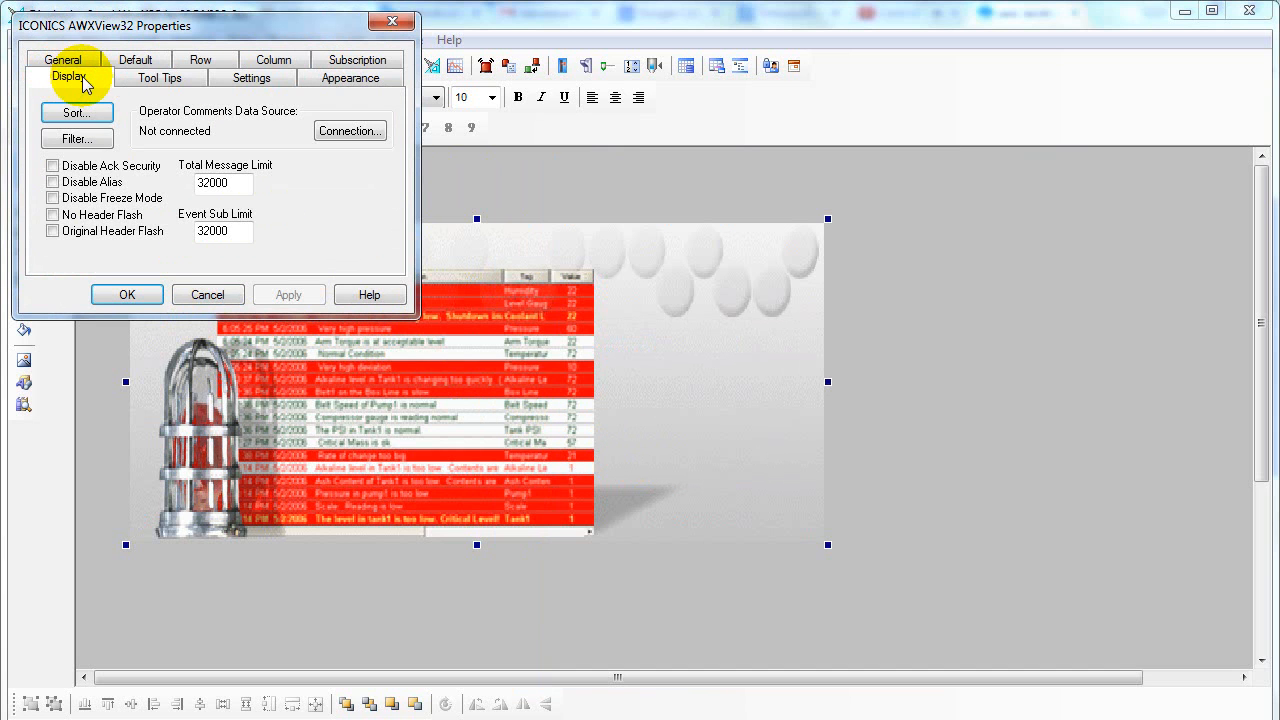
click(87, 148)
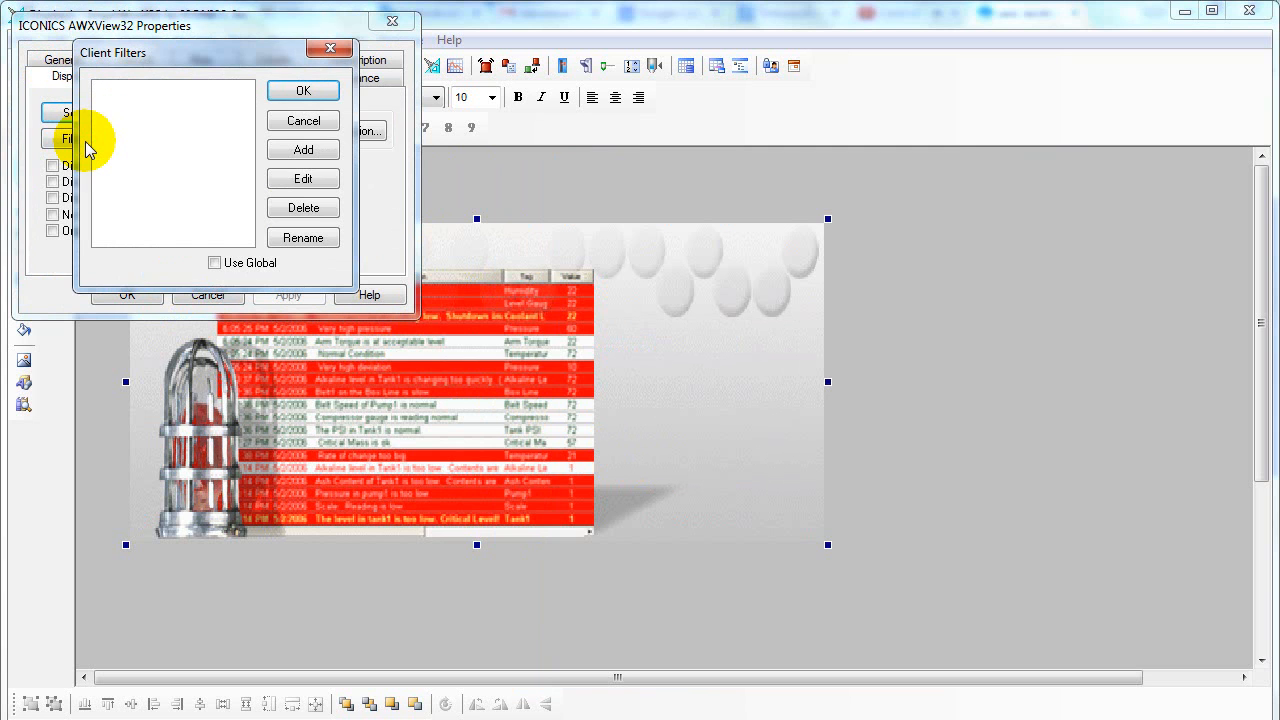
click(292, 152)
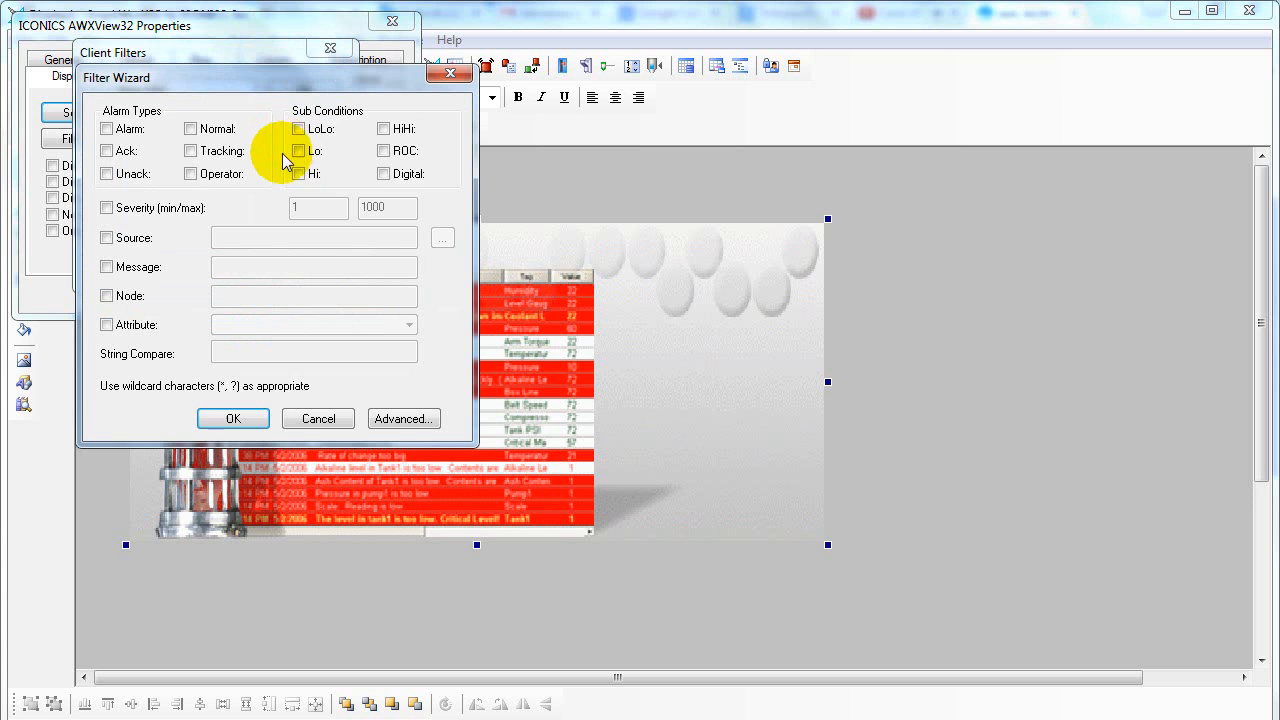
click(106, 239)
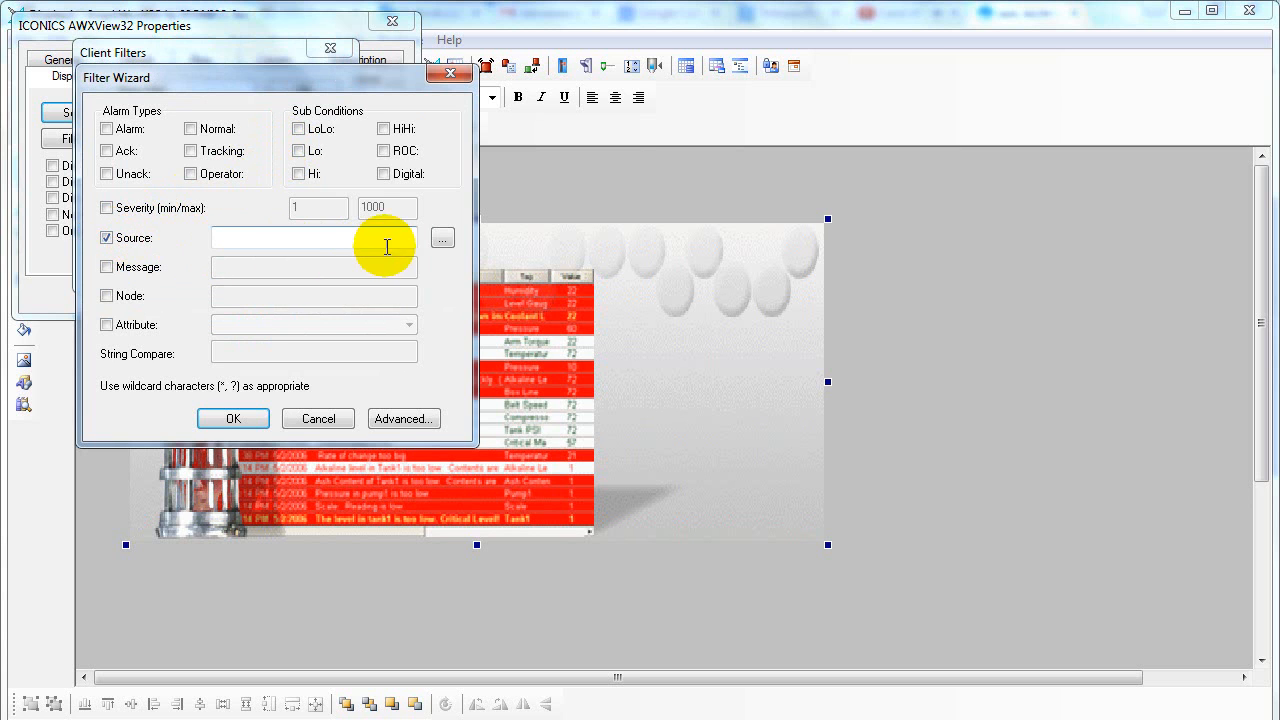
Browse ICONICS.AlarmServer.1 for the filter source and choose the test tag
click(442, 240)
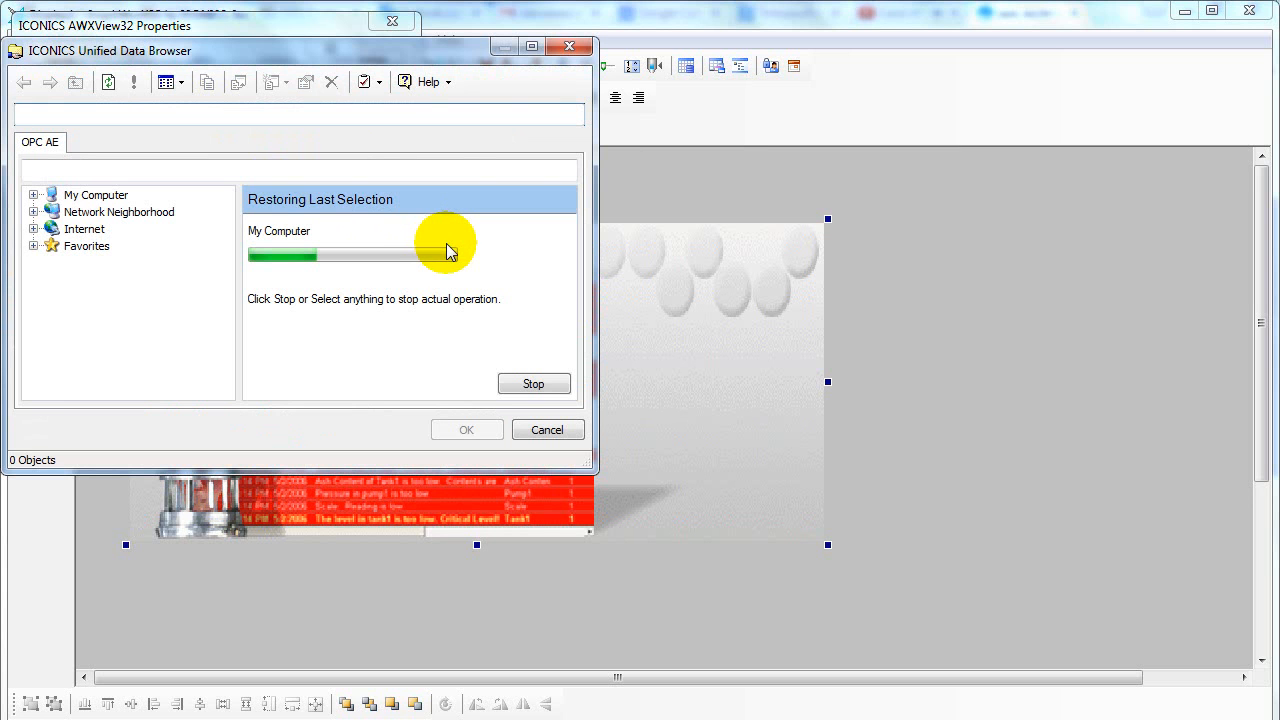
click(165, 229)
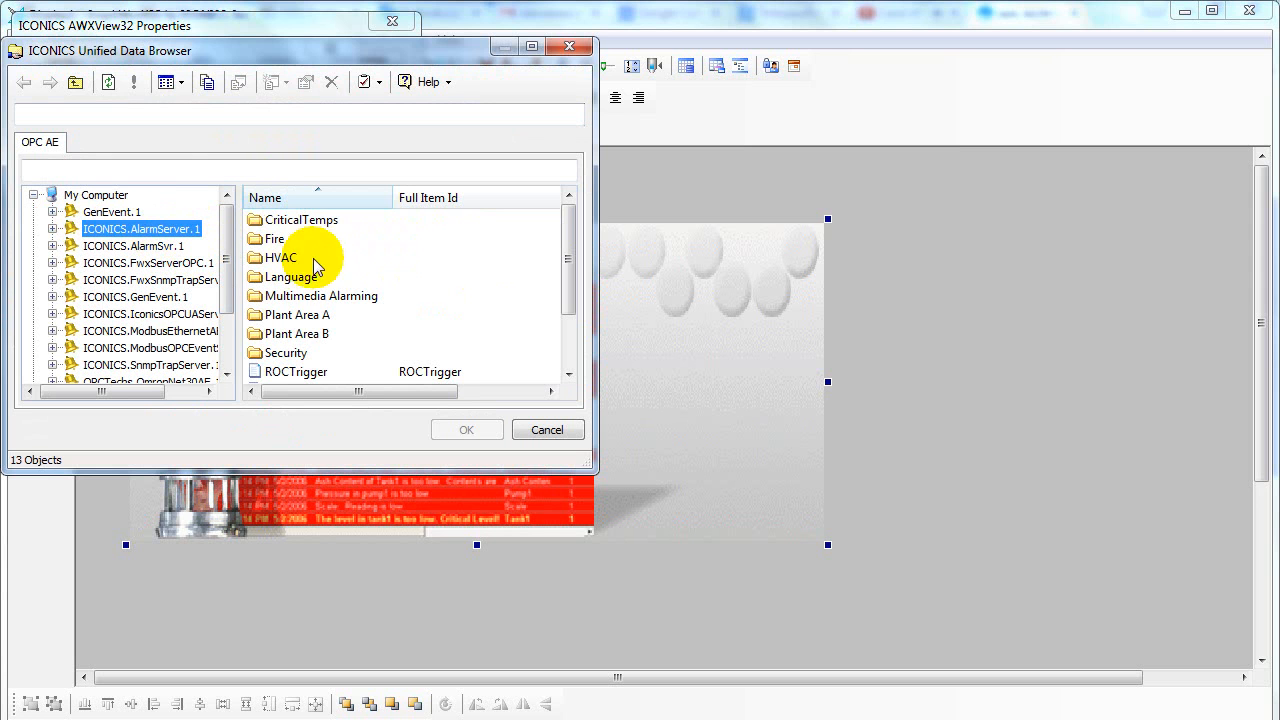
drag(566, 251, 569, 320)
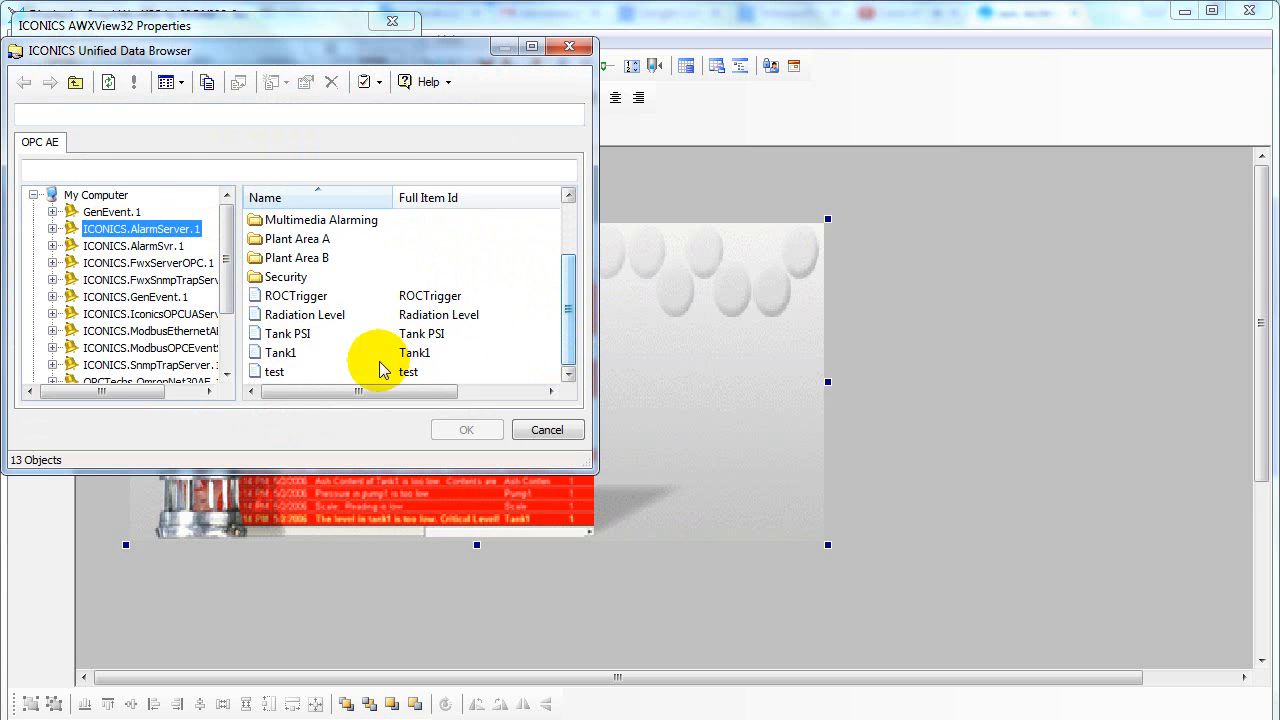
click(280, 373)
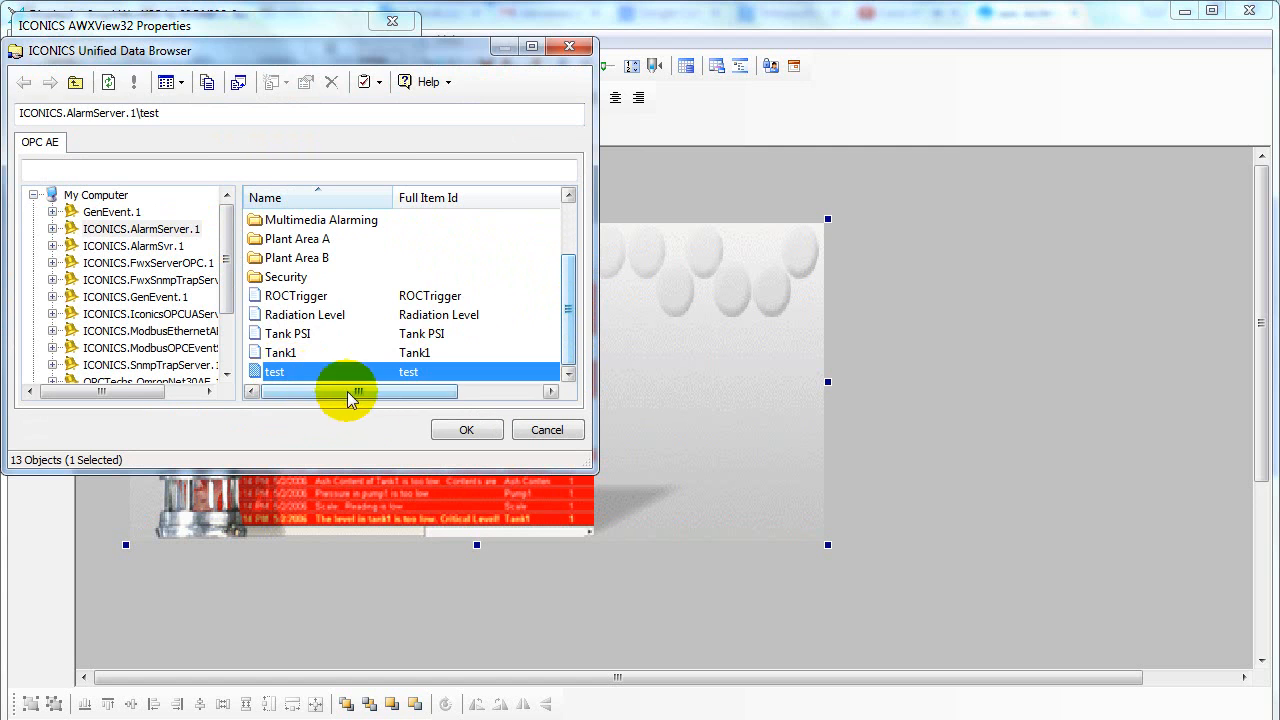
click(455, 430)
double_click(248, 237)
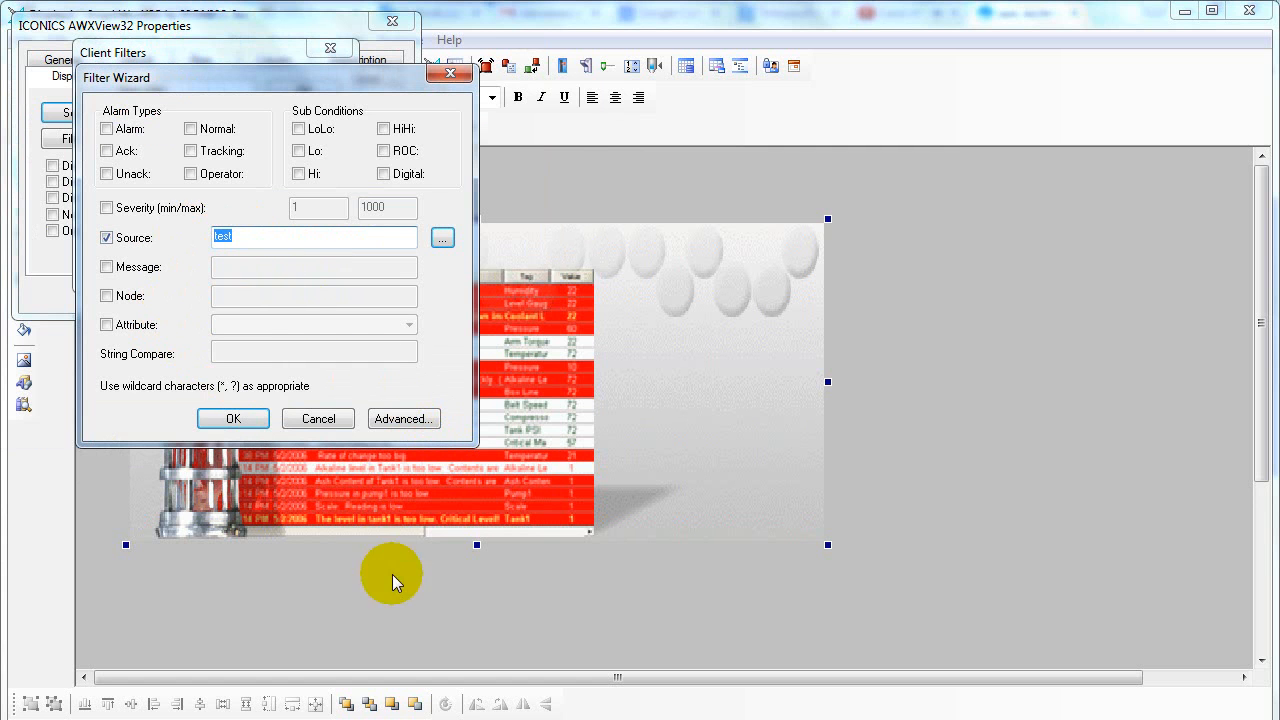
Check the test tag in the AlarmWorX32 Server Configurator, return to the Filter Wizard and accept the filter definition
click(490, 719)
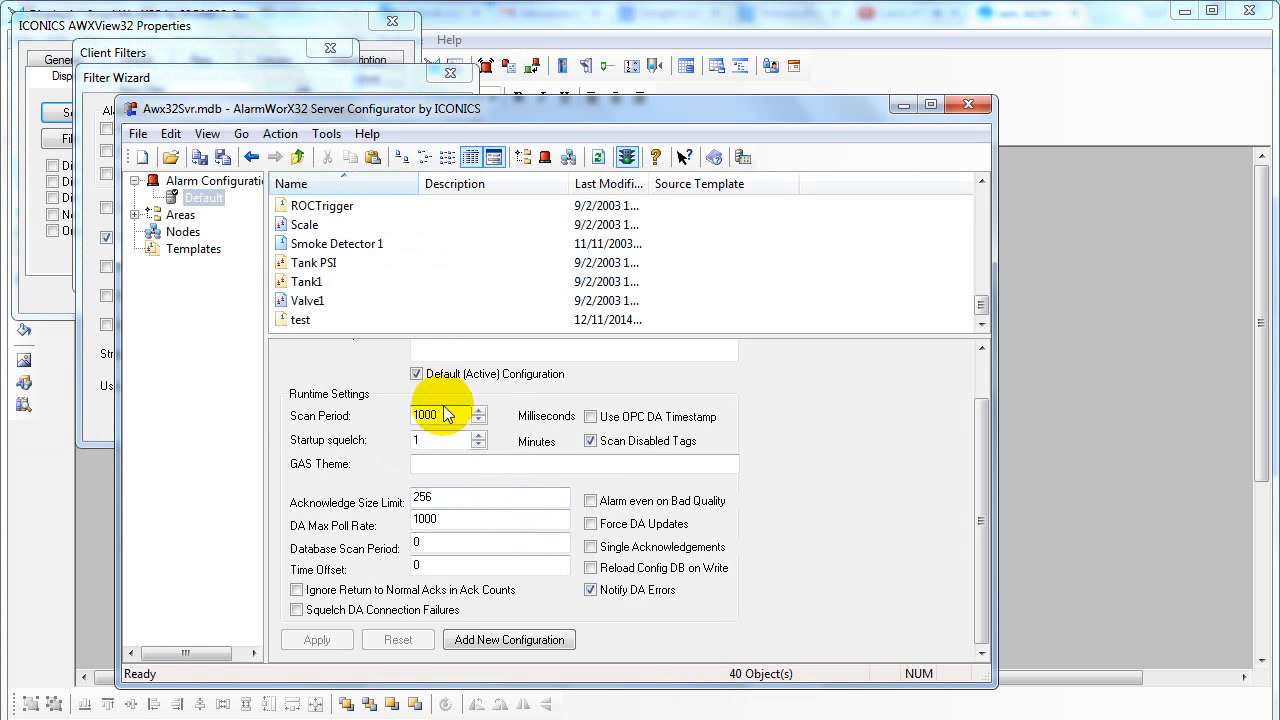
click(300, 321)
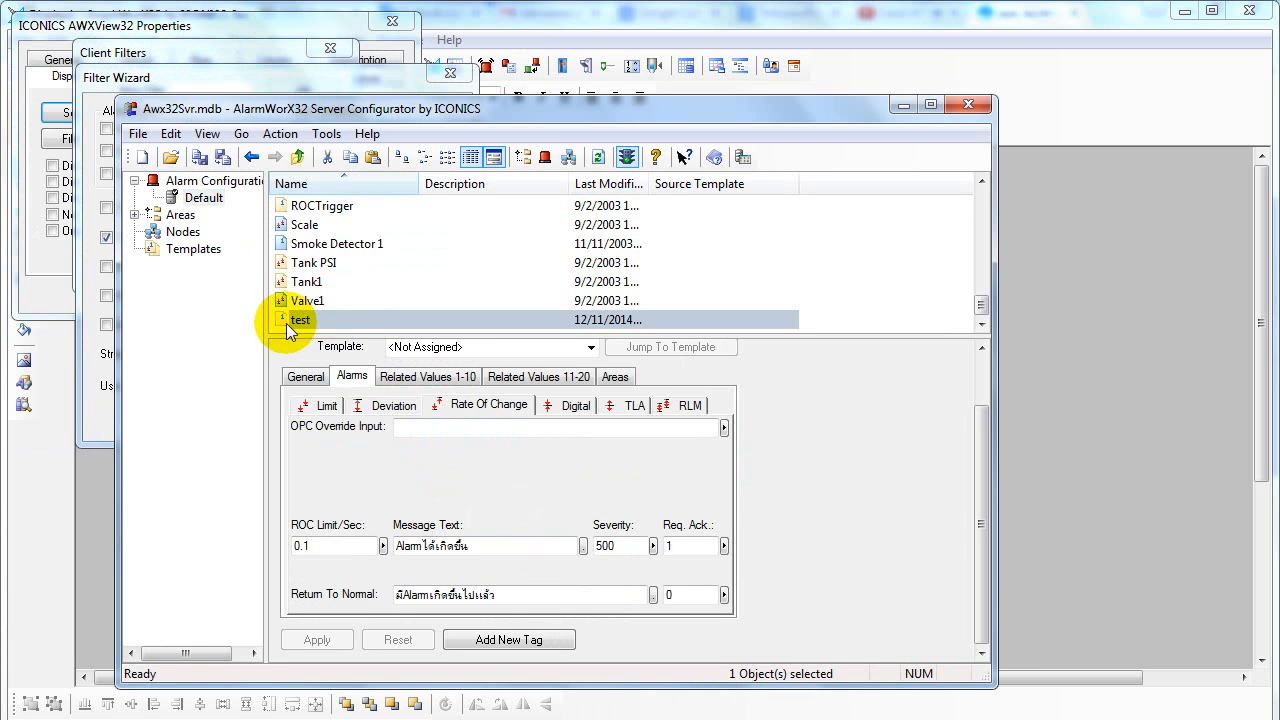
click(87, 417)
click(232, 419)
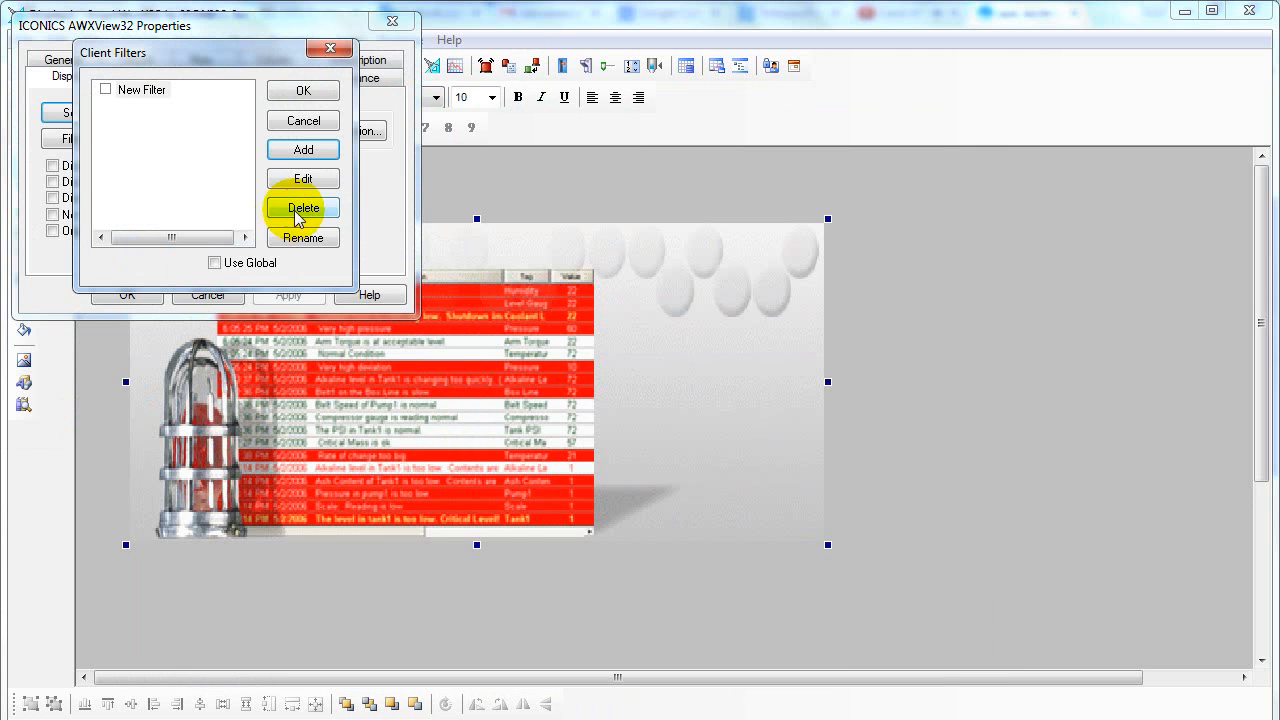
Enable the new client filter, rename it test, and accept the alarm viewer's properties
click(105, 89)
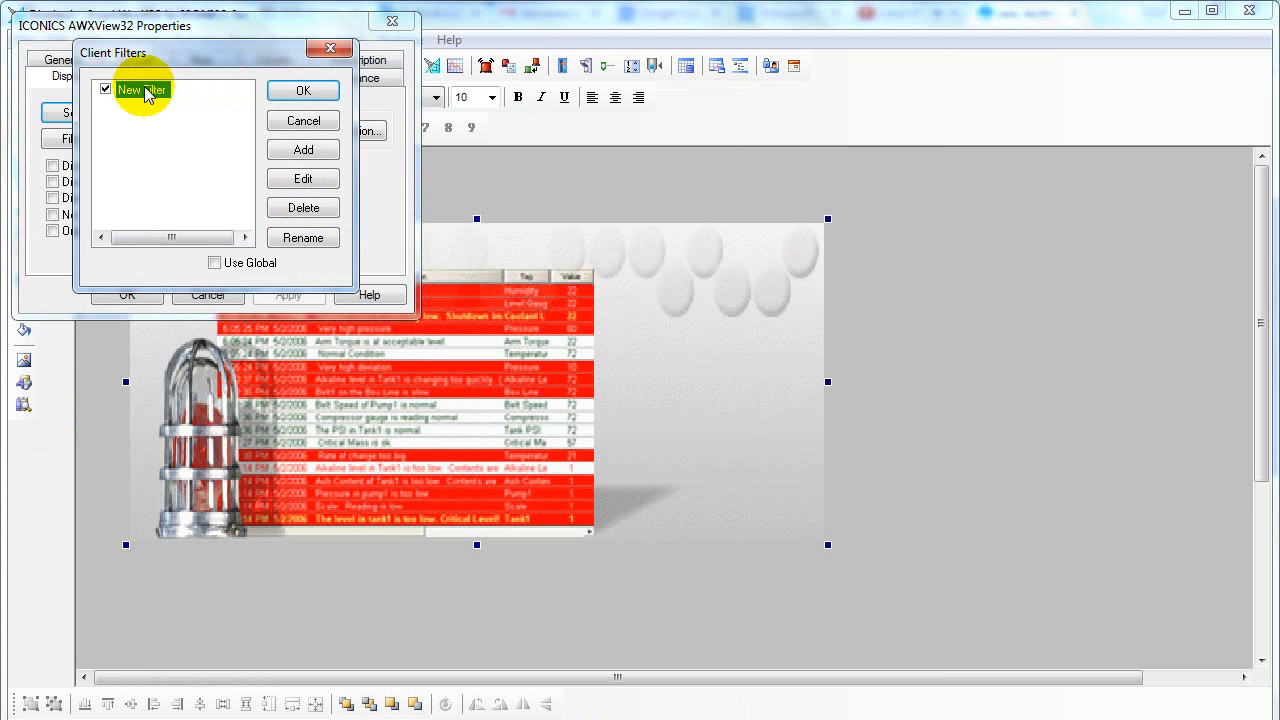
click(140, 93)
text(test)
key(Return)
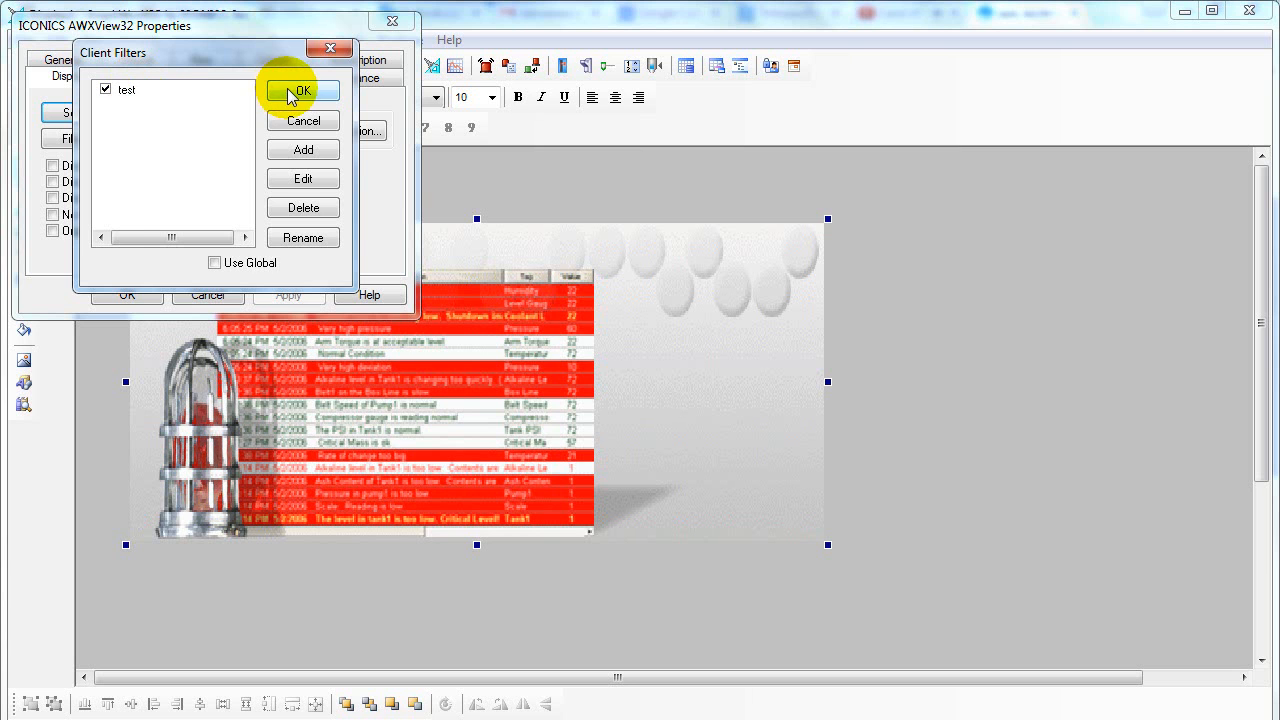
click(292, 92)
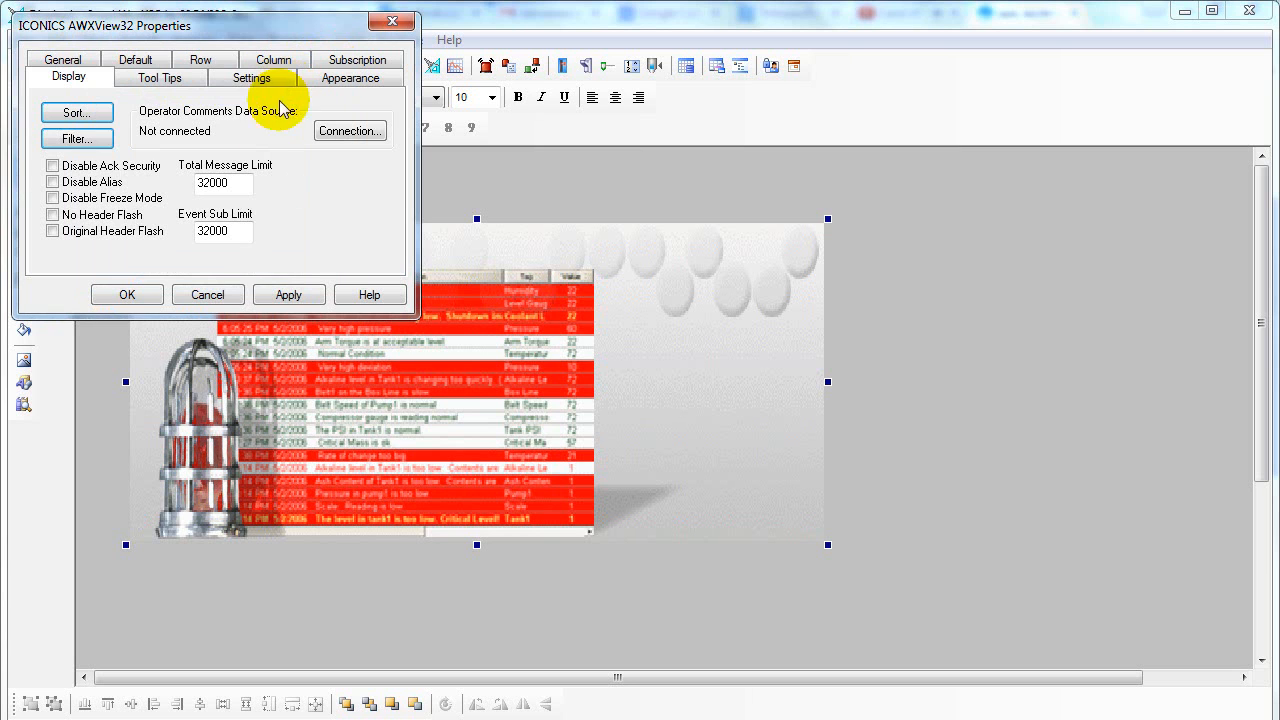
click(112, 296)
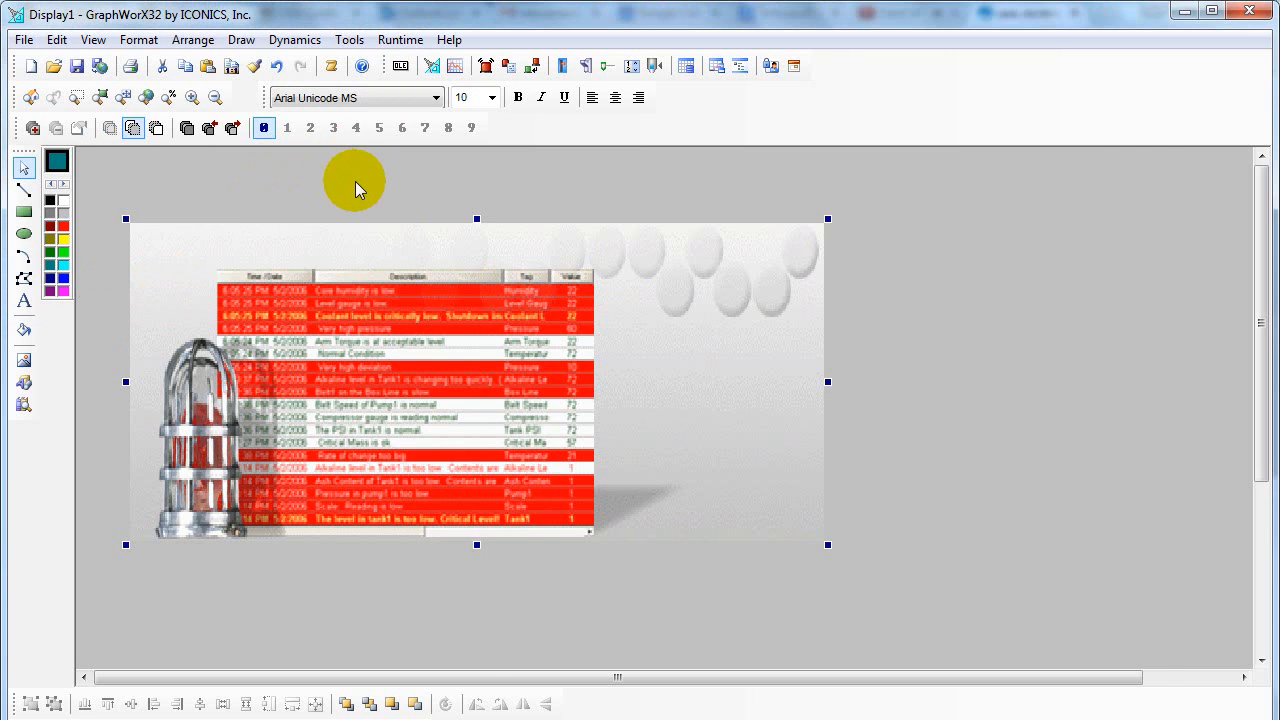
Switch to Notepad and write the note "ใช้ProcessPointเพื่อเขียนค่าในสัญญาณให้เกิดการเปลี่ยนแปลง"
key(alt+Tab)
key(BackSpace)
text(ไ้Pr)
text(ocessPoi)
text(nt)
text(เพื่)
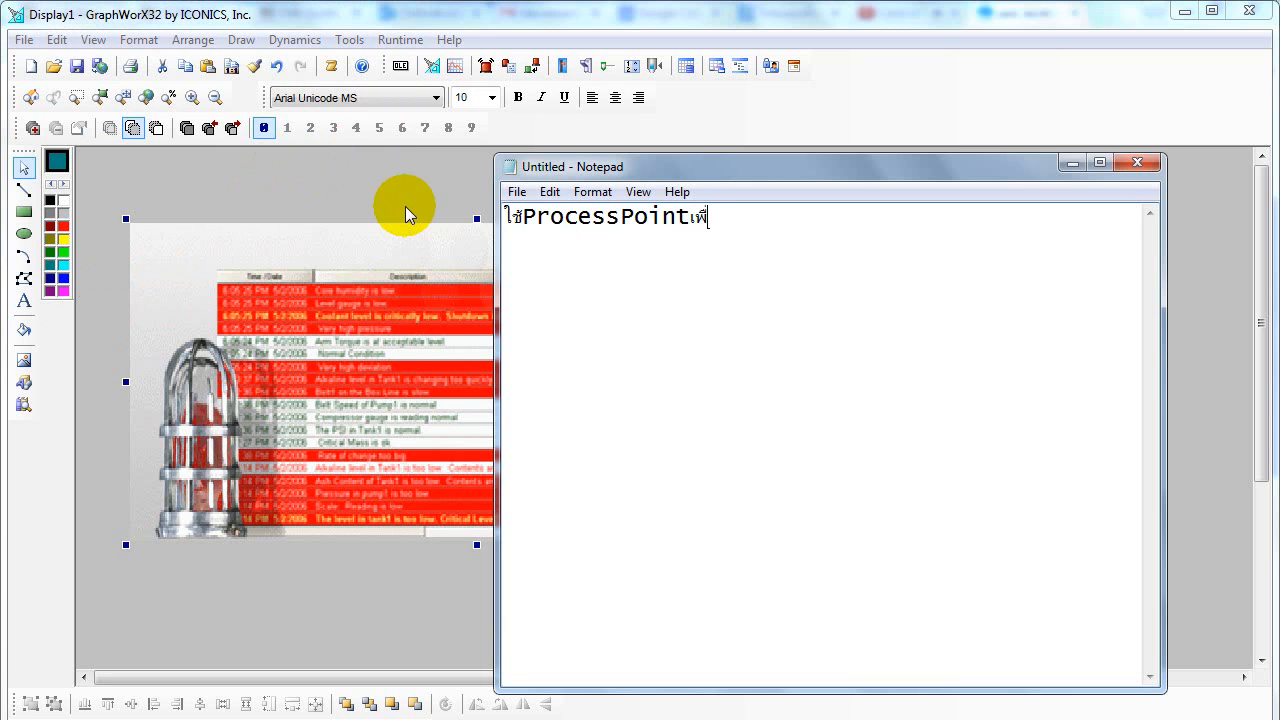
text(อเขียนค่าในสัญญาณให้เ)
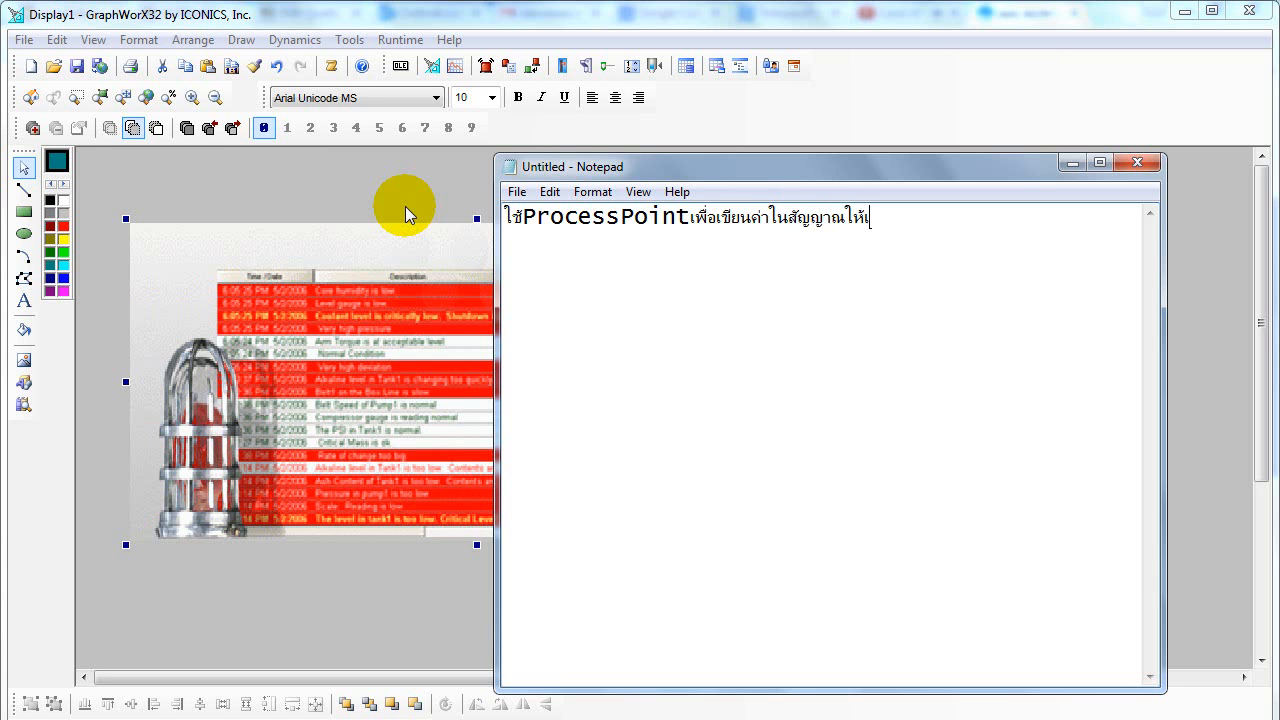
text(กิดการเปลี่ยนแปลง)
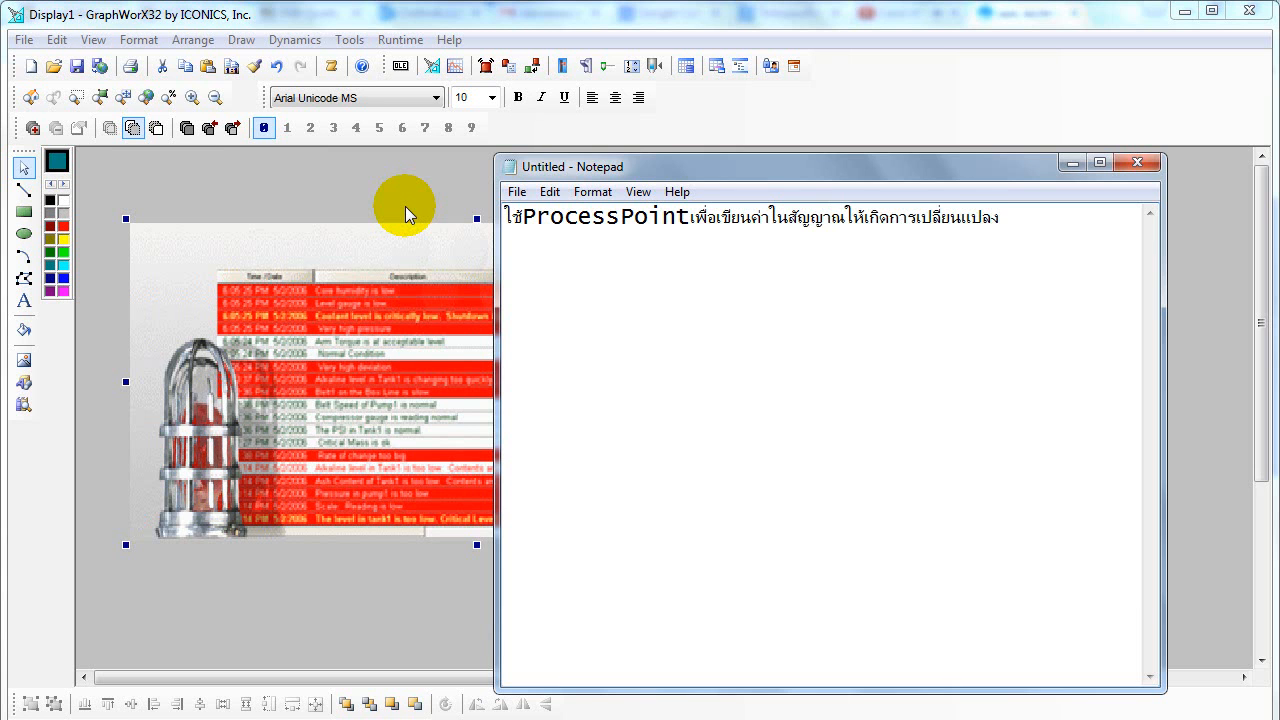
Return to GraphWorX32 and insert a process point above the alarm viewer, linked to ICONICS.Simulator.1\SimulatePLC.OUTPUTS.FLOAT4
click(390, 203)
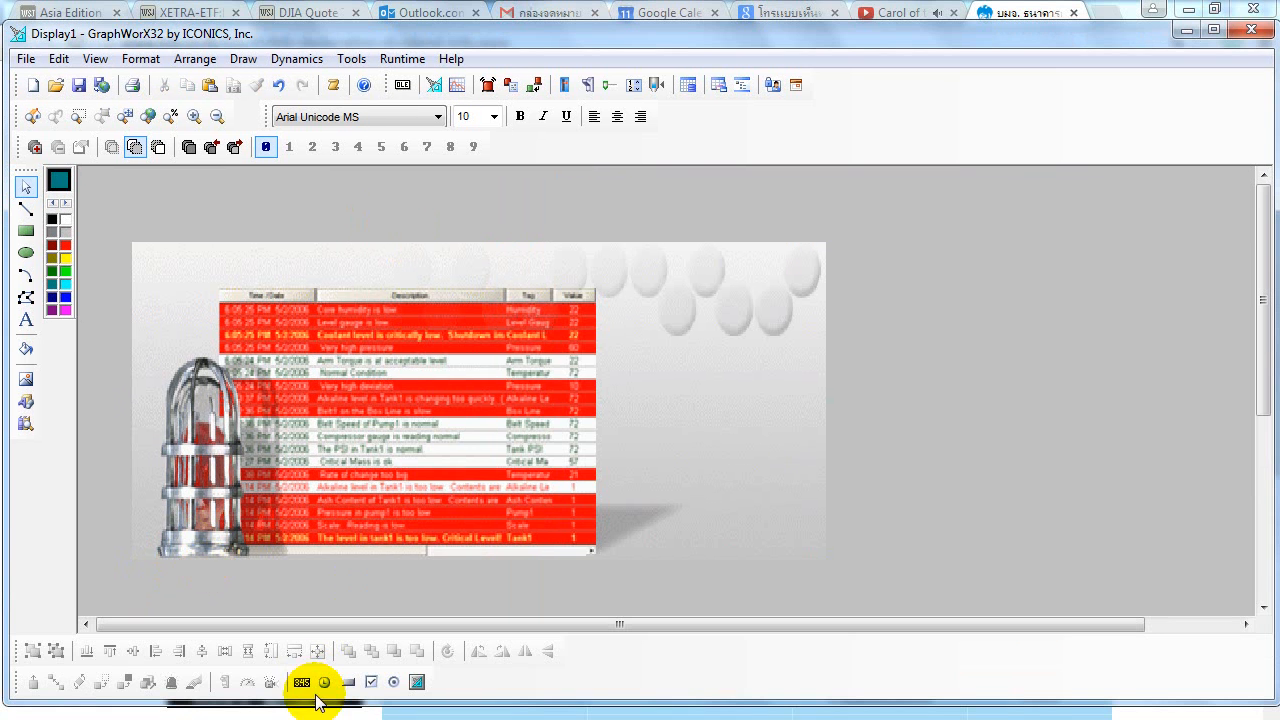
click(302, 684)
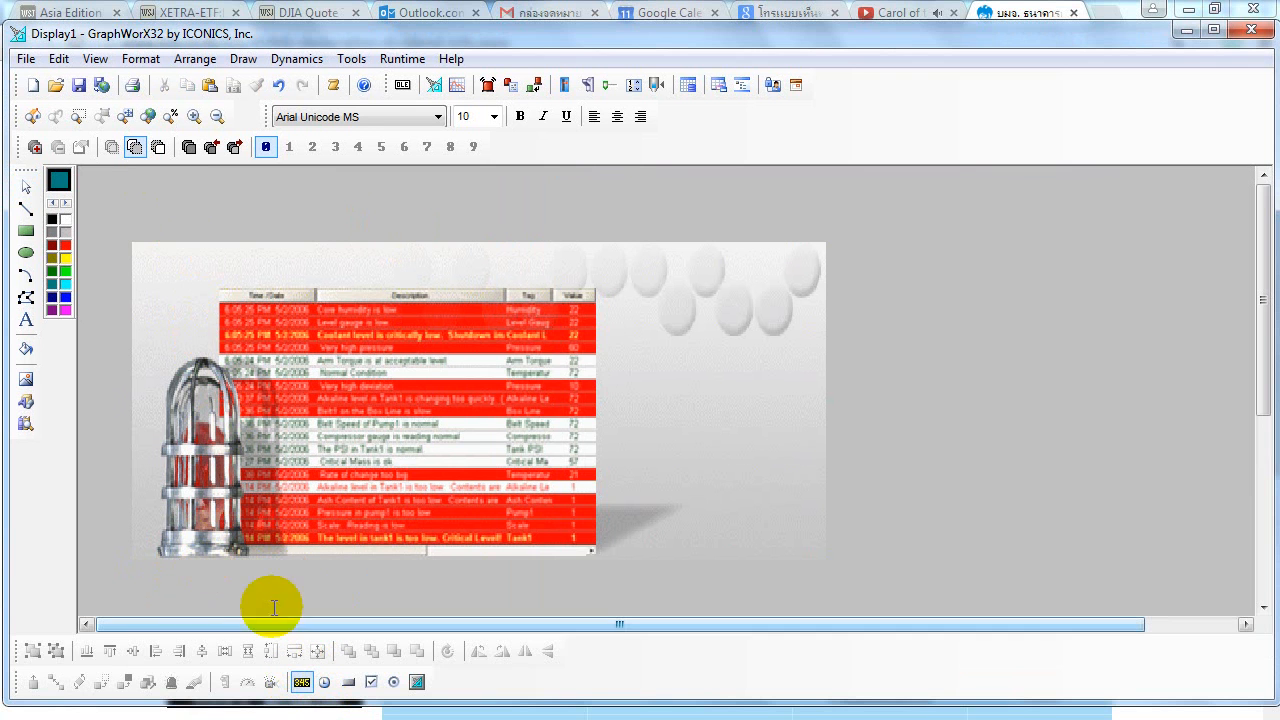
click(146, 200)
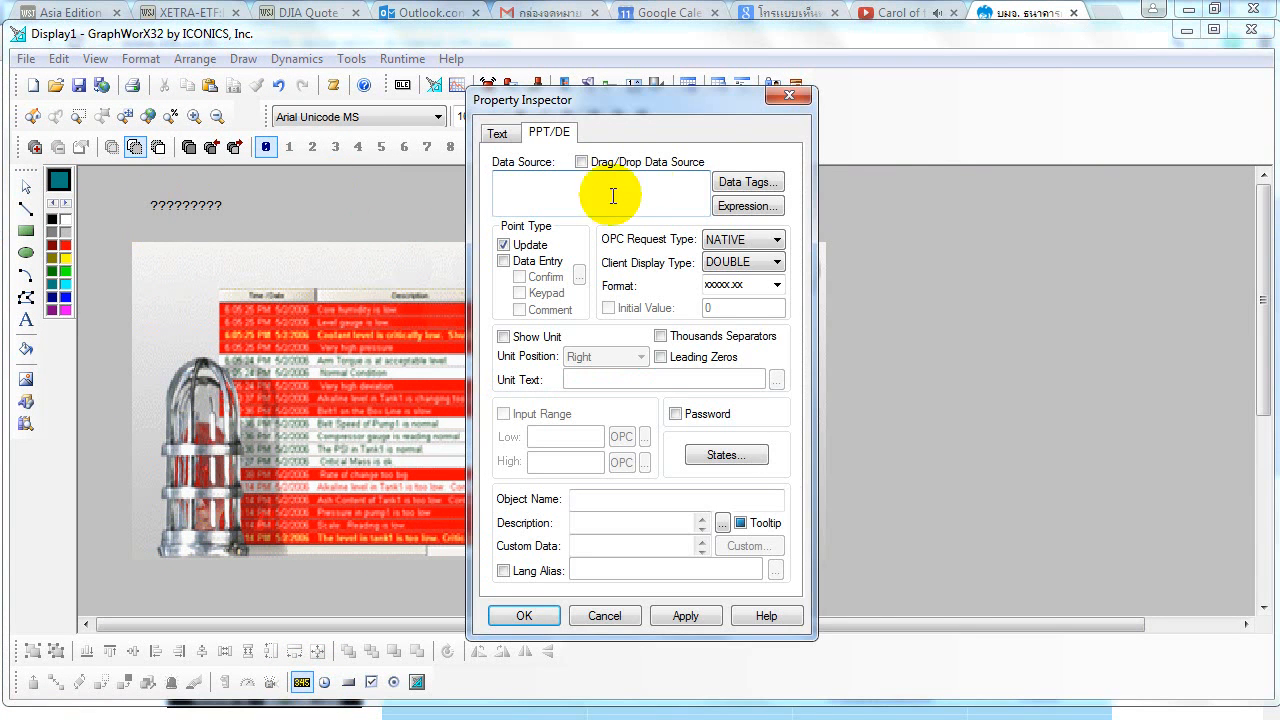
click(720, 181)
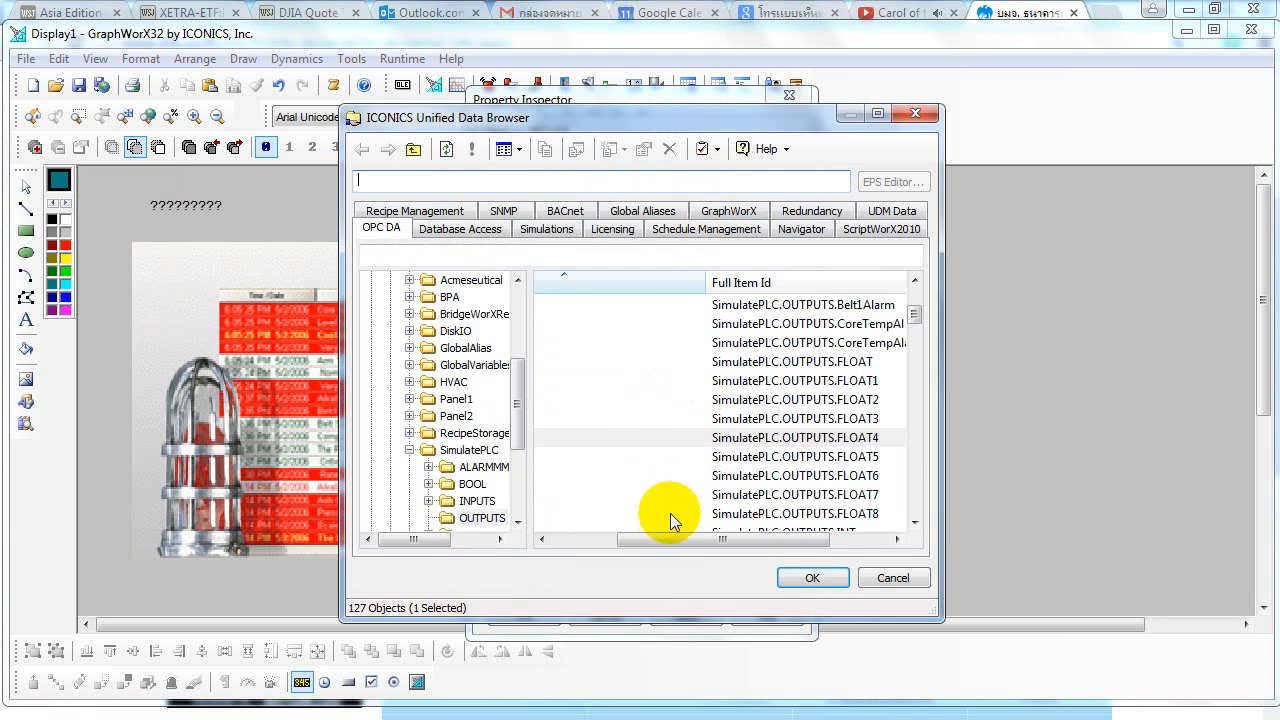
drag(668, 540, 594, 536)
click(557, 437)
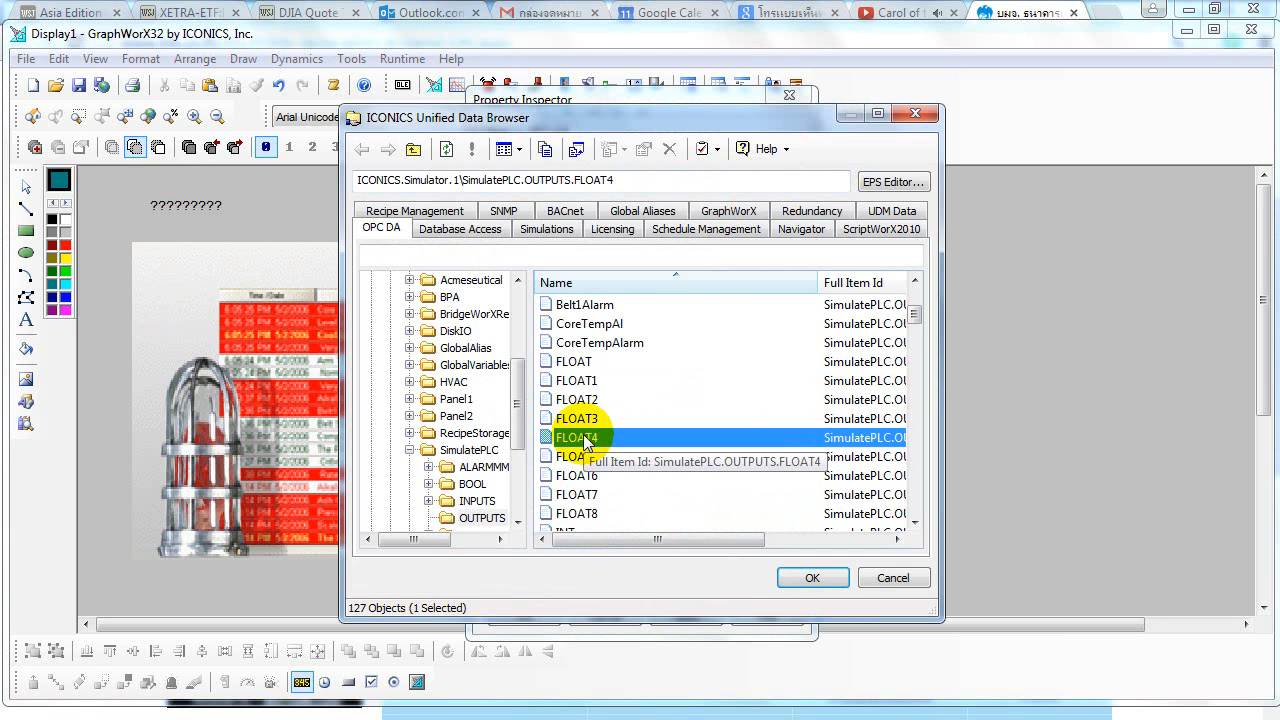
click(798, 577)
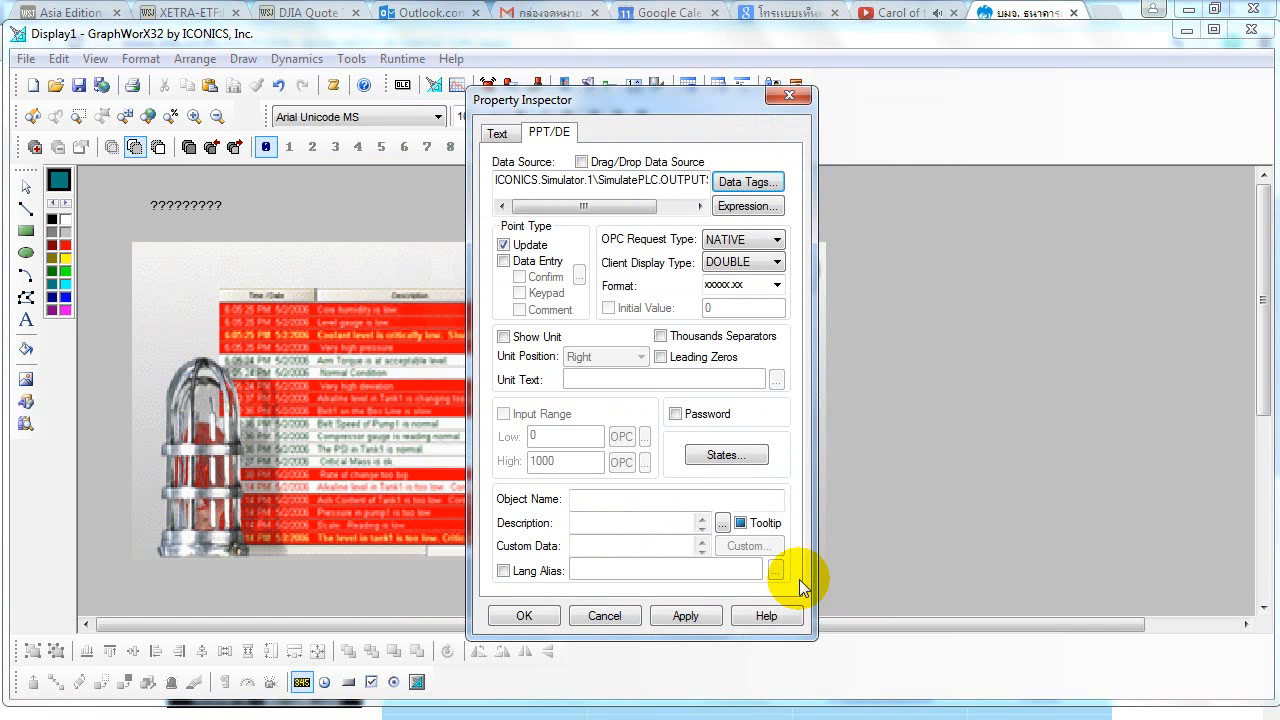
Allow data entry on the process point, accept its properties and enlarge it to a font size of 20
click(502, 262)
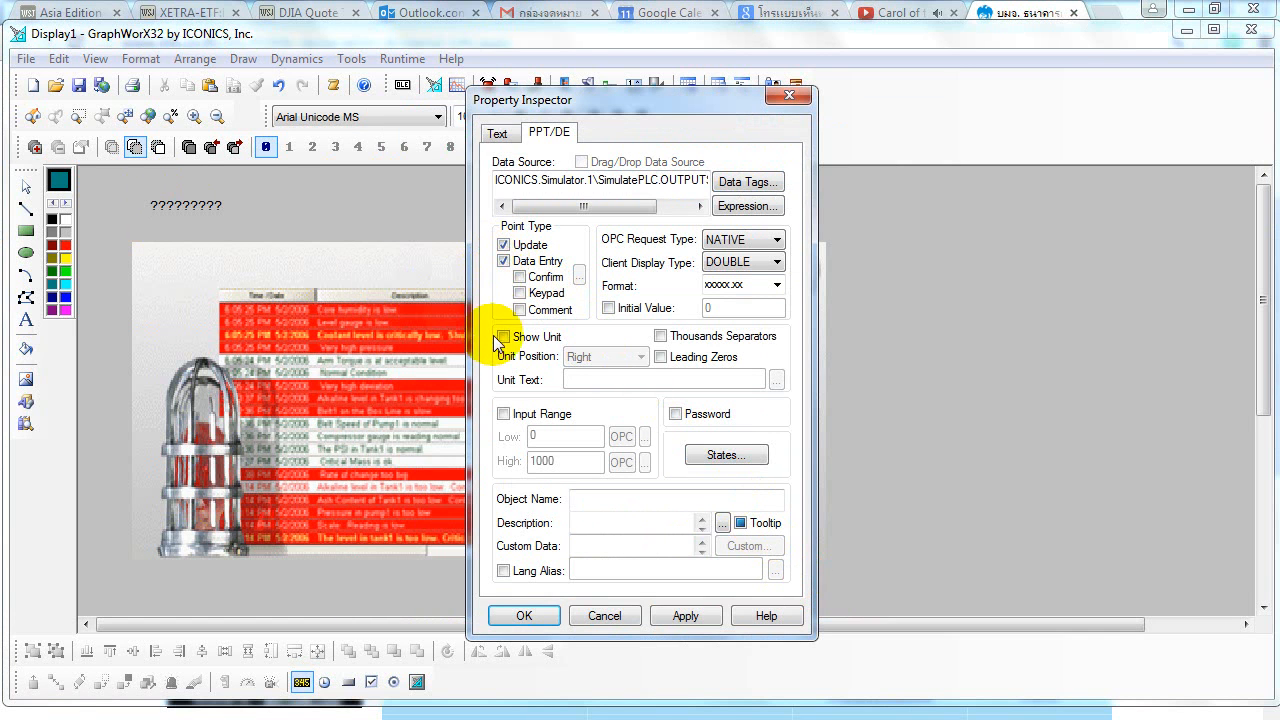
click(509, 614)
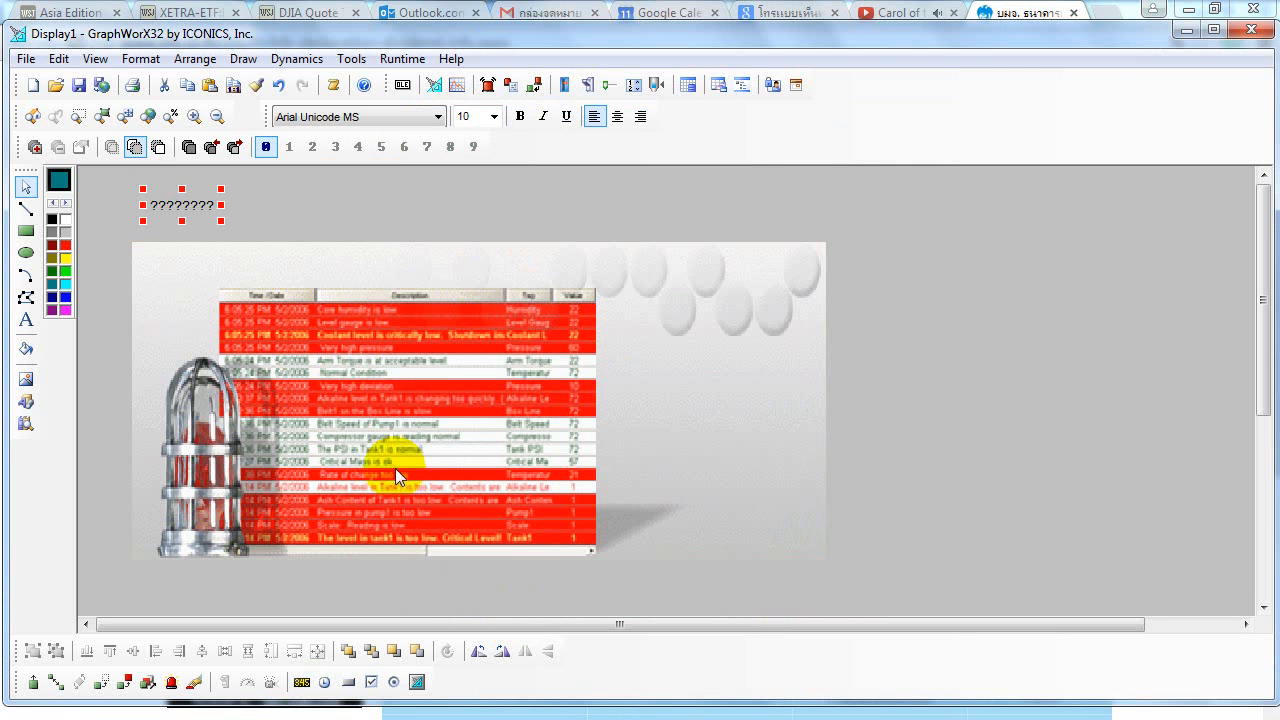
drag(221, 189, 300, 192)
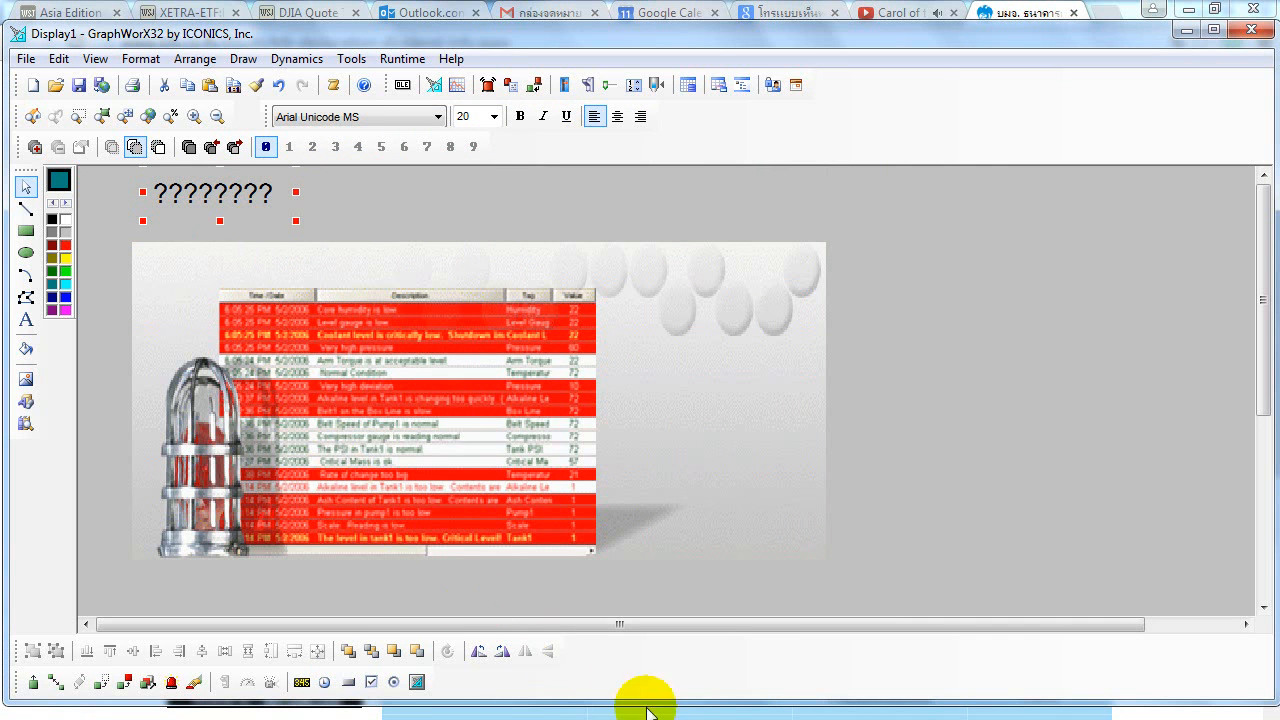
Switch to the AlarmWorX32 Server Configurator and check which signal the test tag uses as OPC Input 1
click(750, 719)
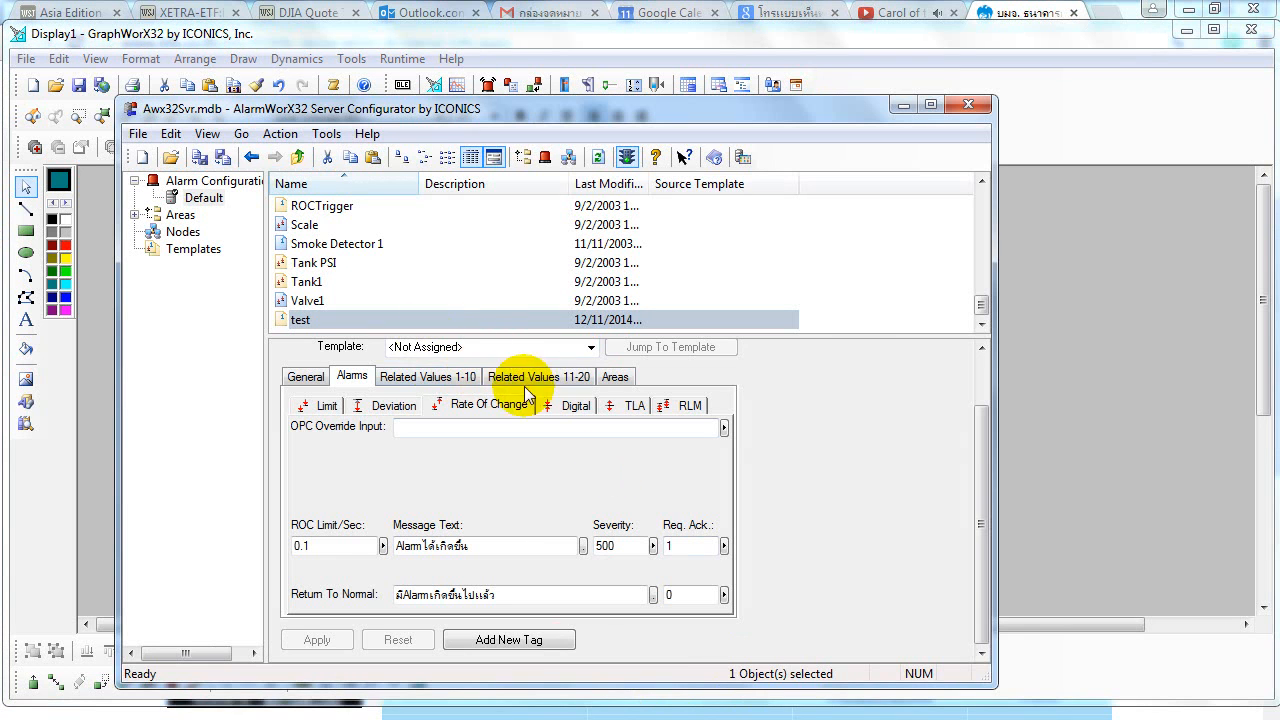
click(982, 393)
drag(982, 393, 982, 365)
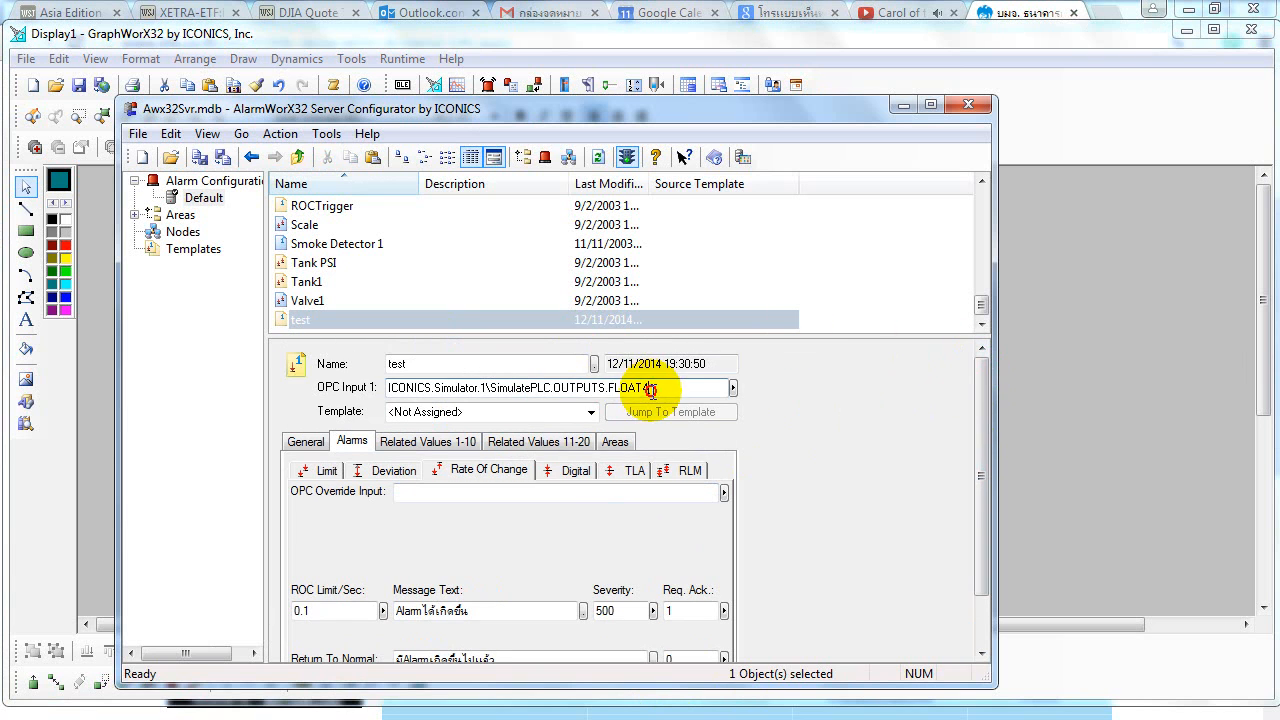
drag(650, 388, 606, 388)
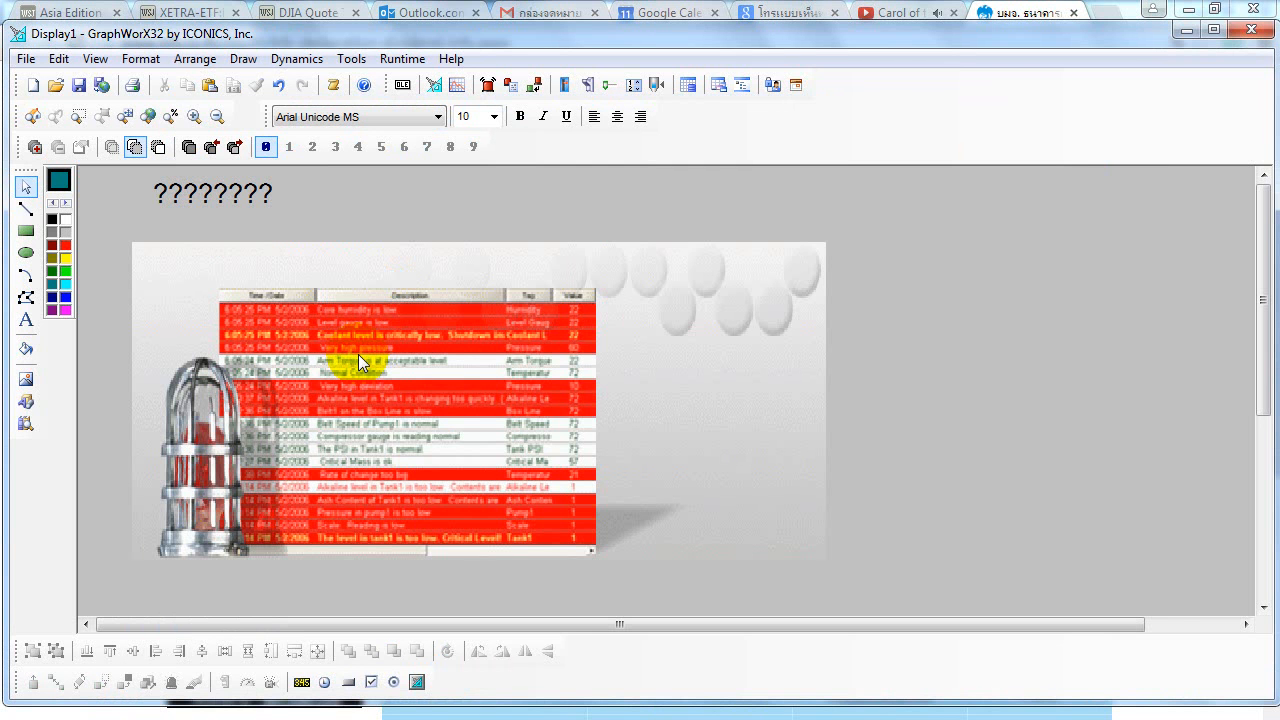
Return to GraphWorX32, start the display's runtime and try to trigger the alarm by writing 23 to the process point
click(358, 355)
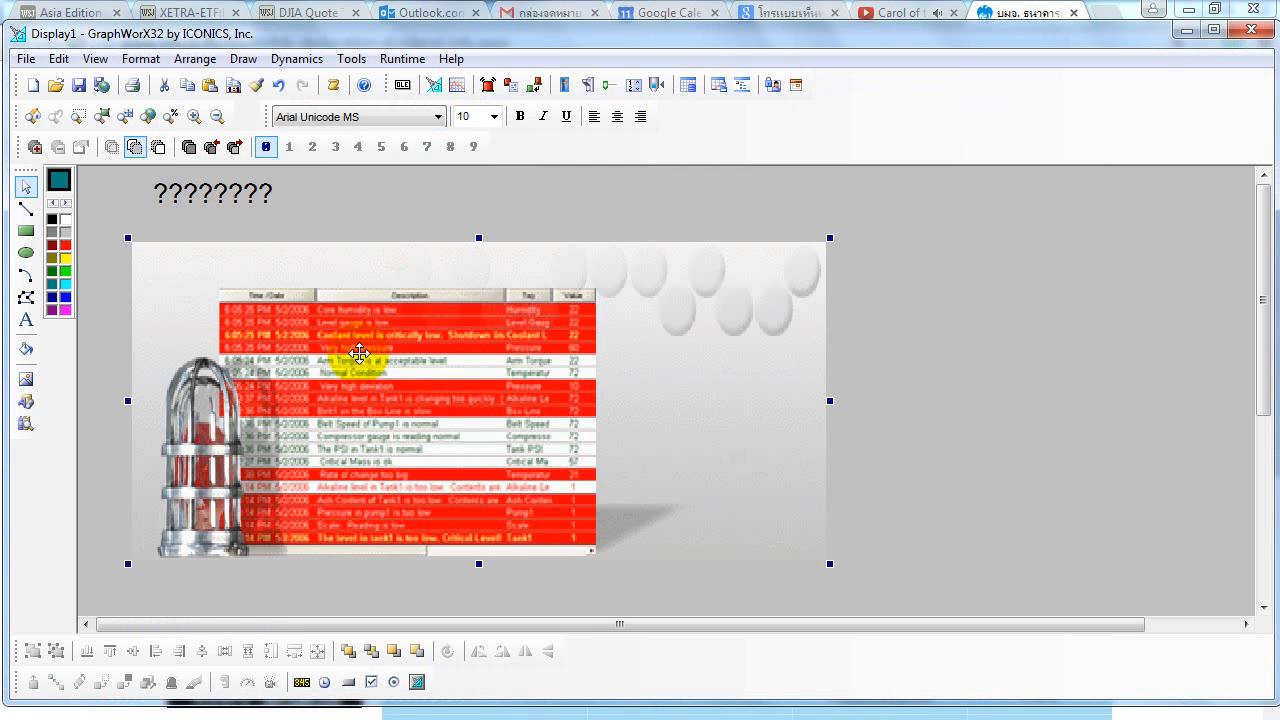
click(403, 60)
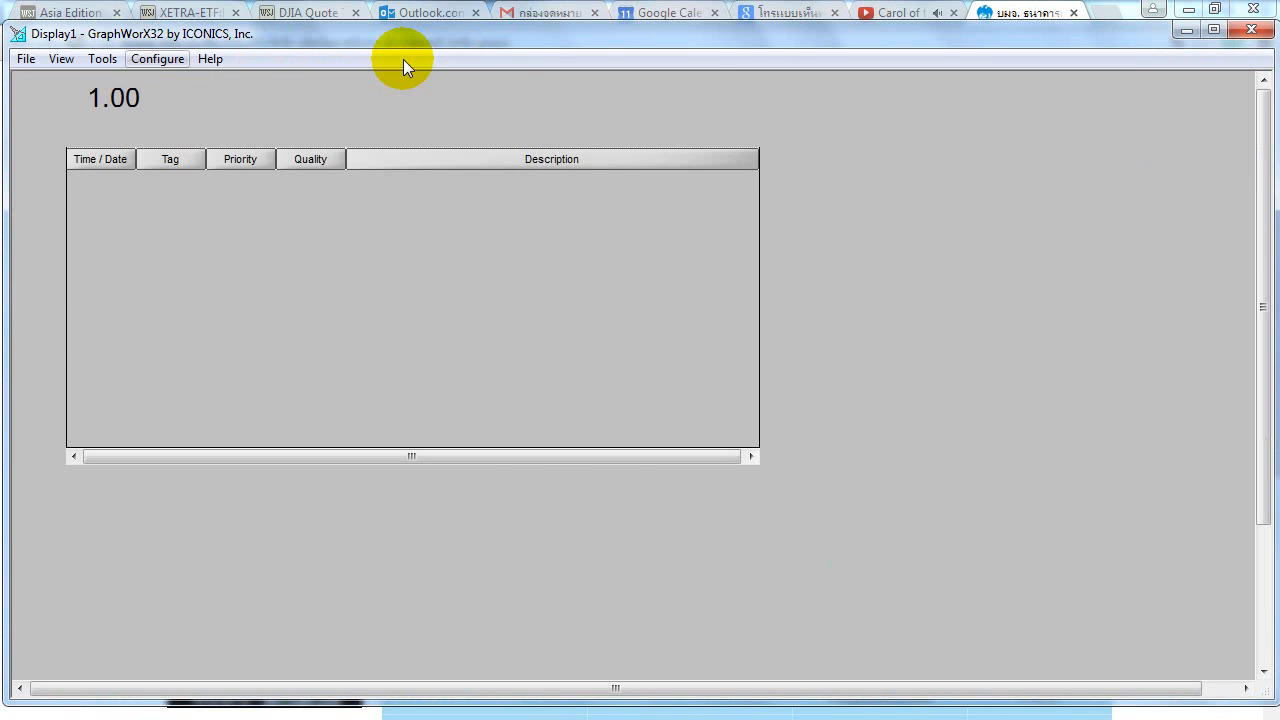
click(122, 103)
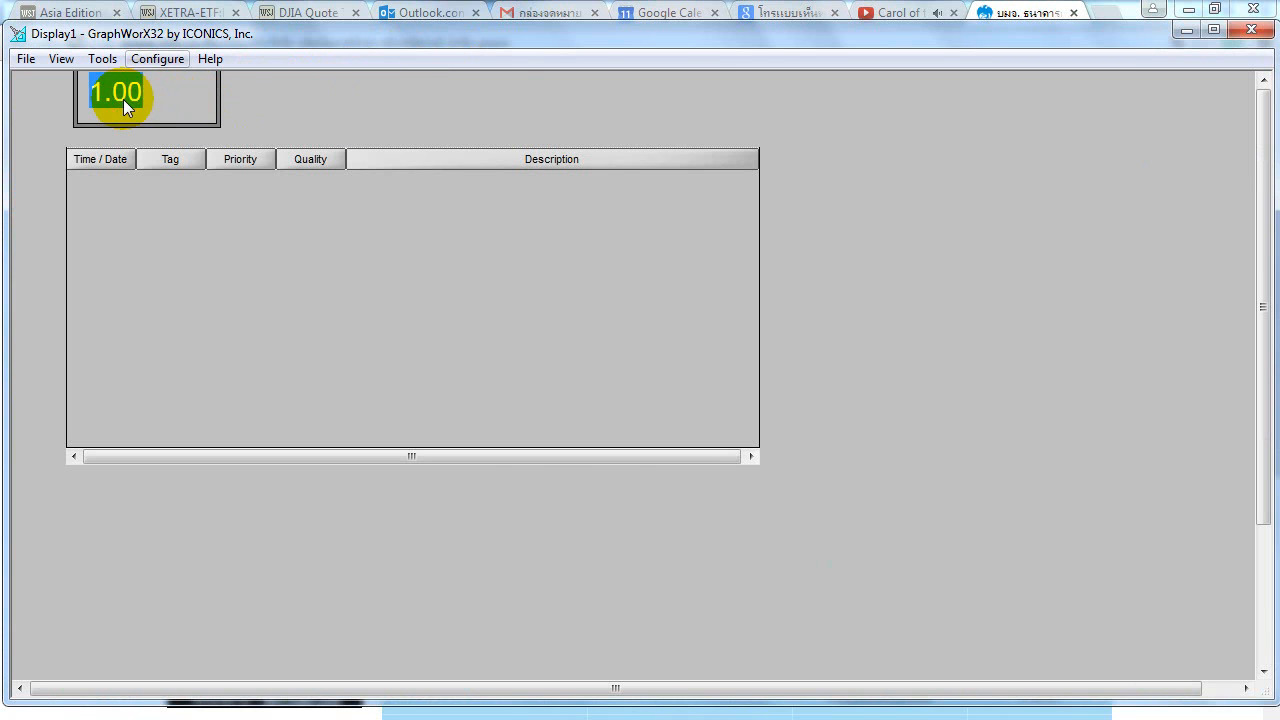
text(23)
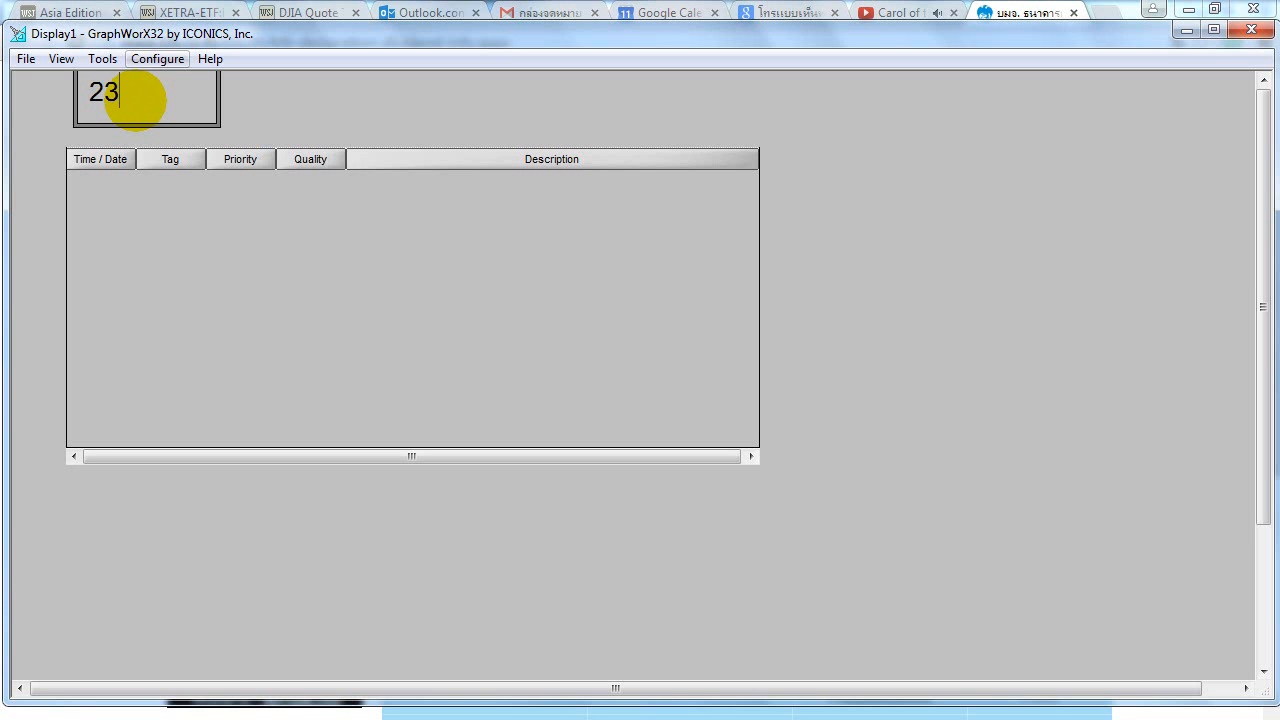
key(Return)
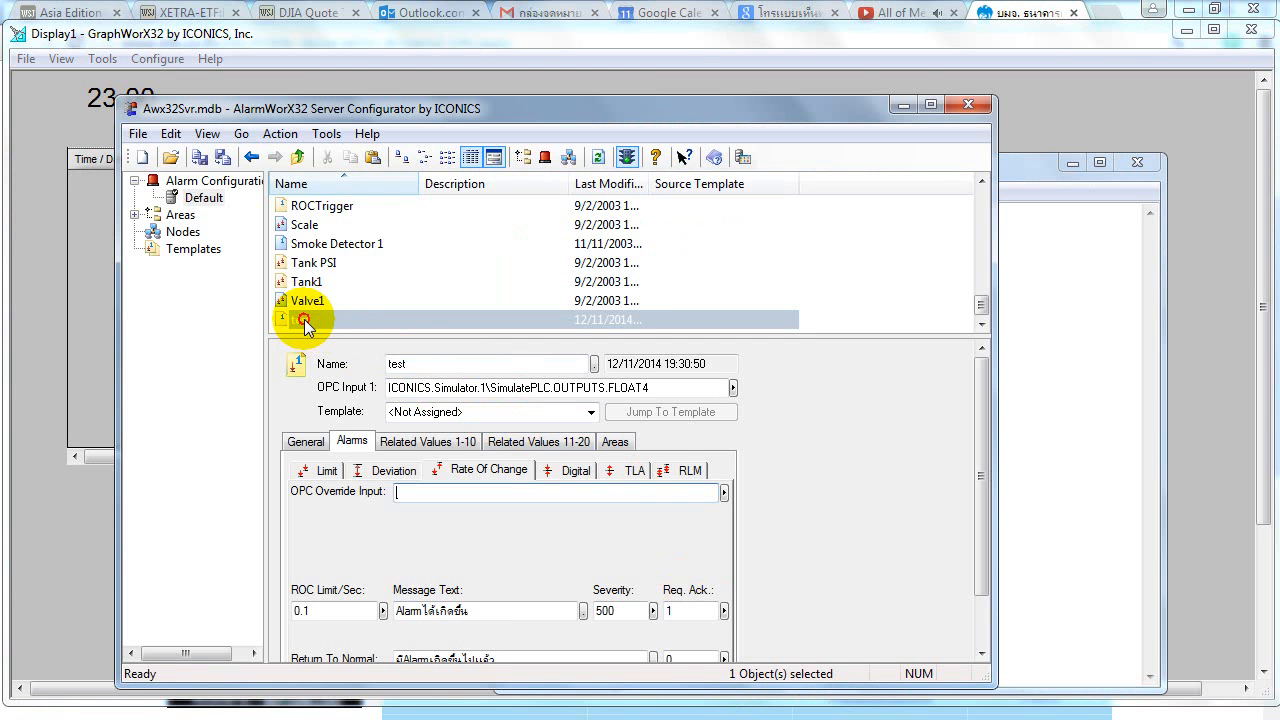
In the AlarmWorX32 Server Configurator, set the test tag's Enabled value to 1, apply it and restart the alarm server
click(305, 441)
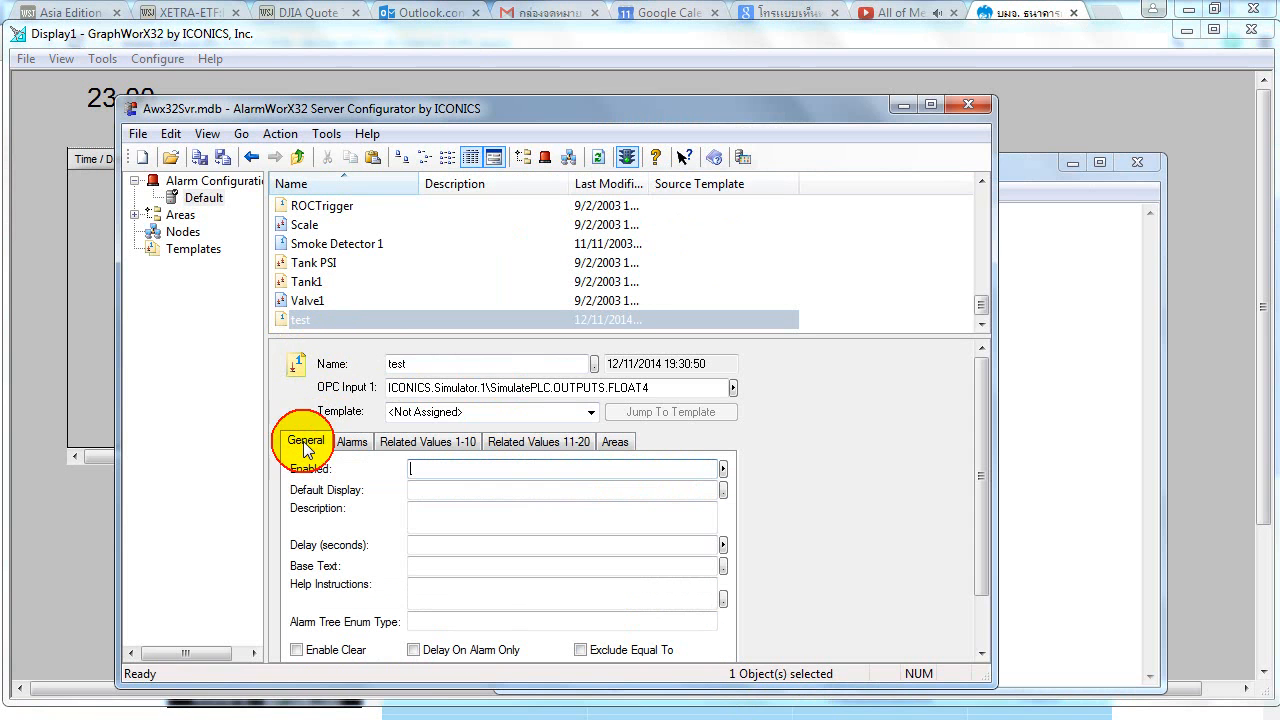
click(422, 469)
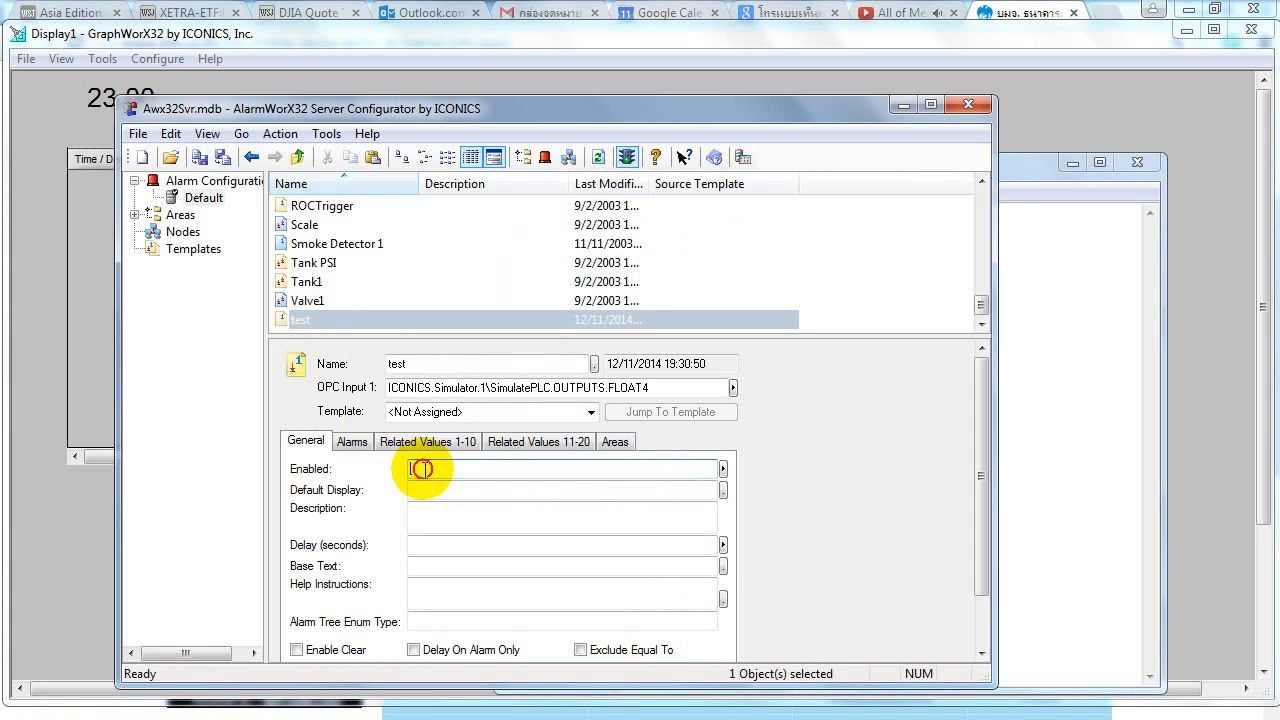
text(ๅ)
drag(424, 471, 386, 471)
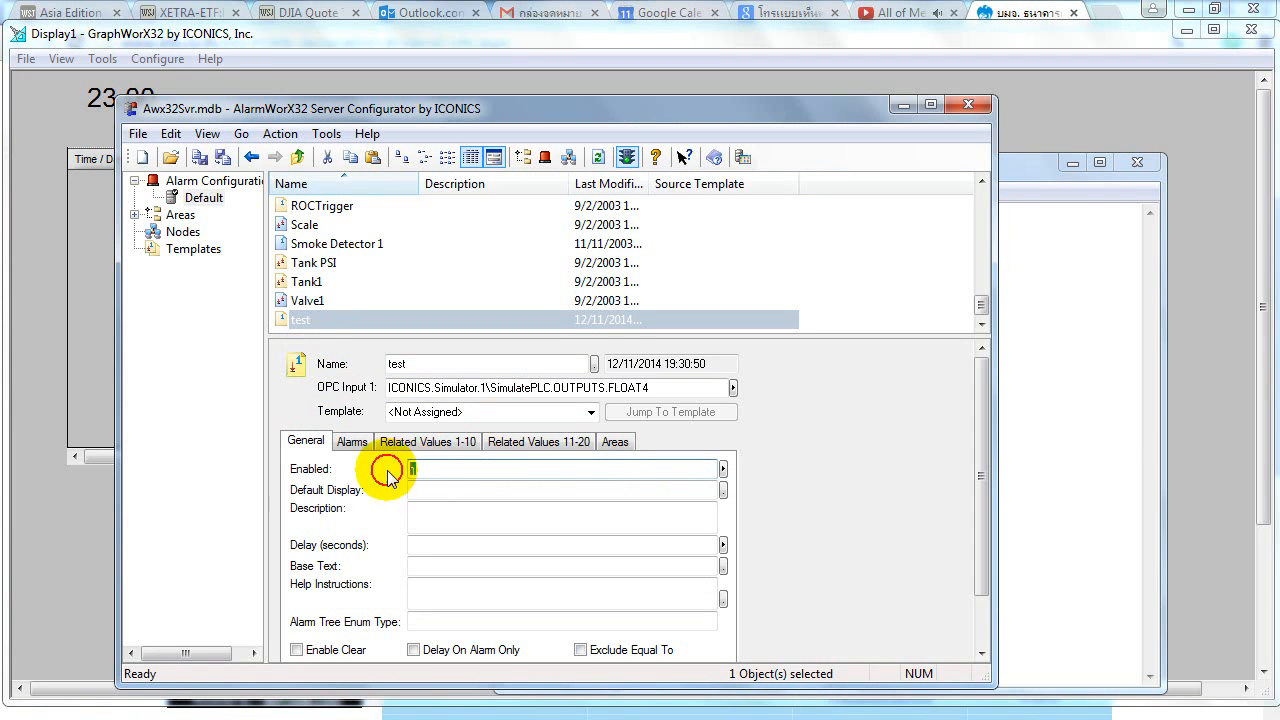
text(1)
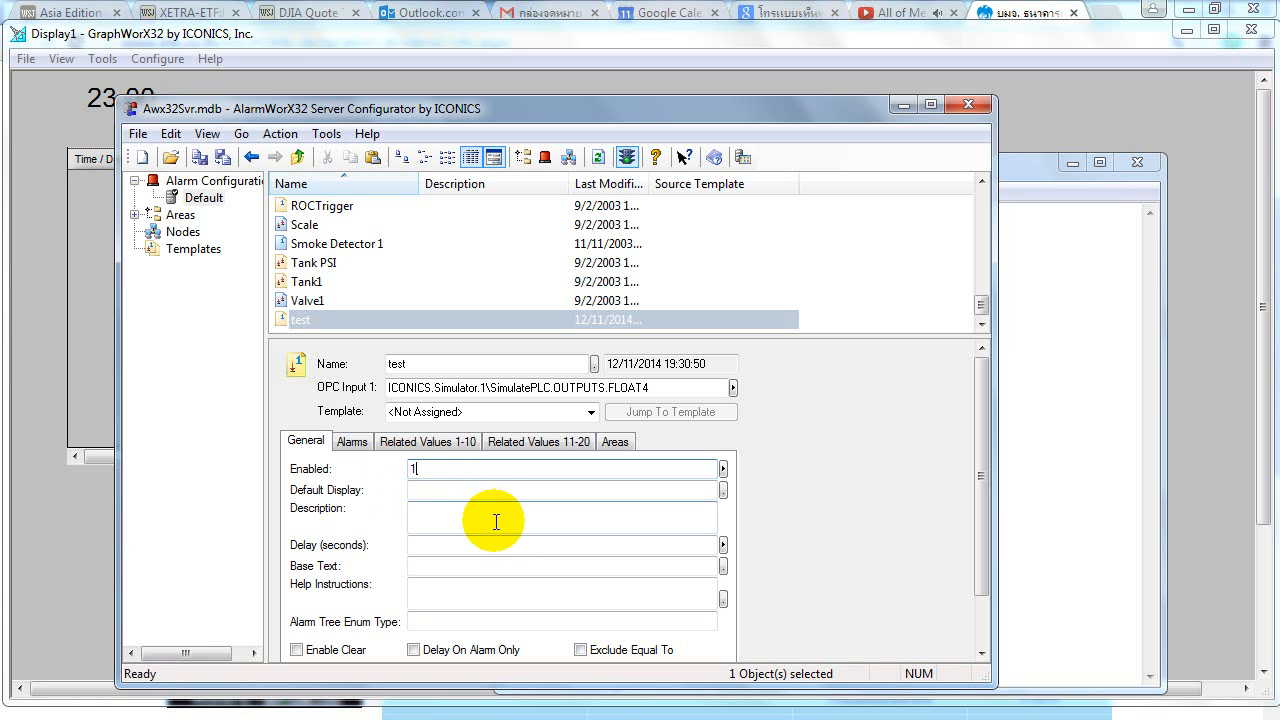
drag(983, 480, 976, 527)
click(324, 645)
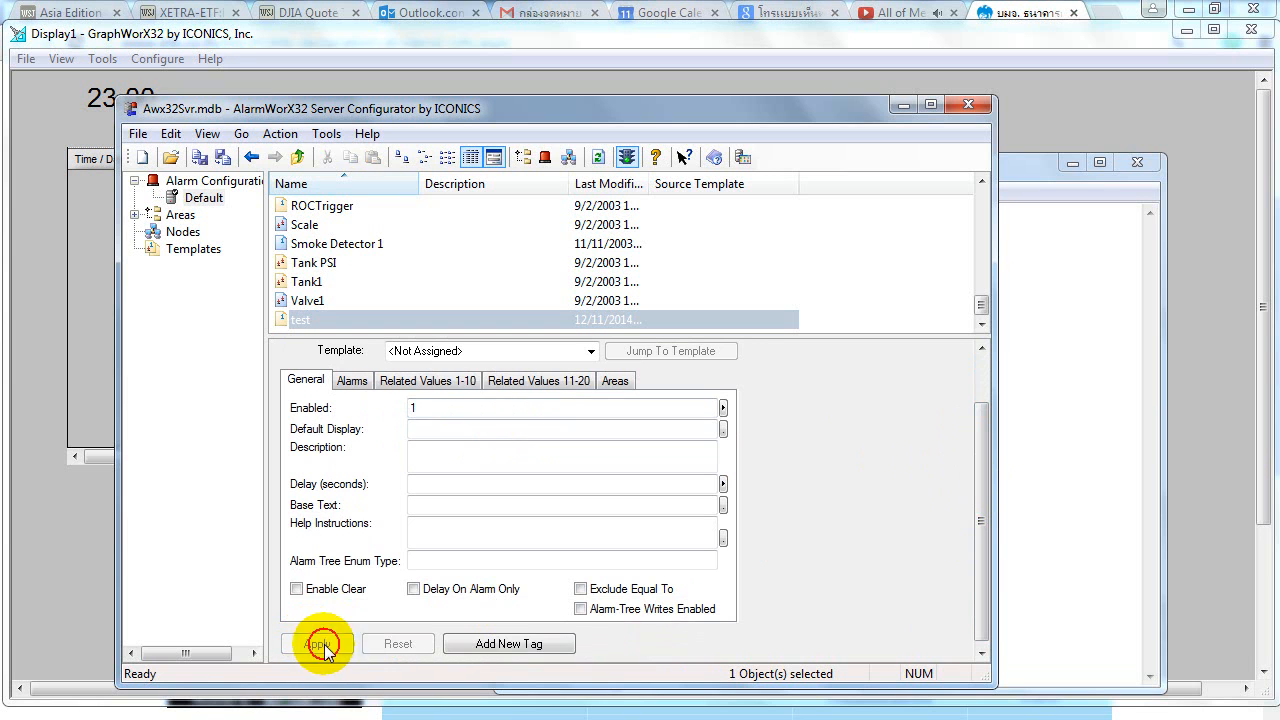
drag(426, 407, 403, 405)
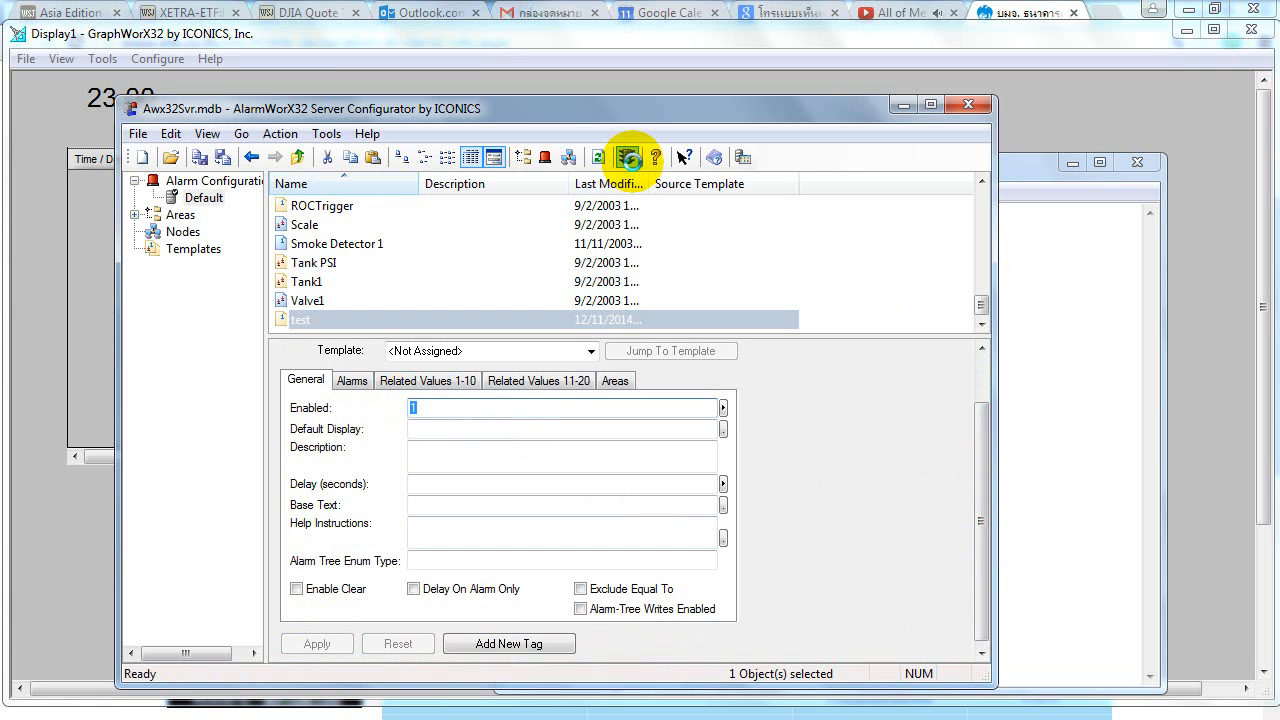
click(628, 158)
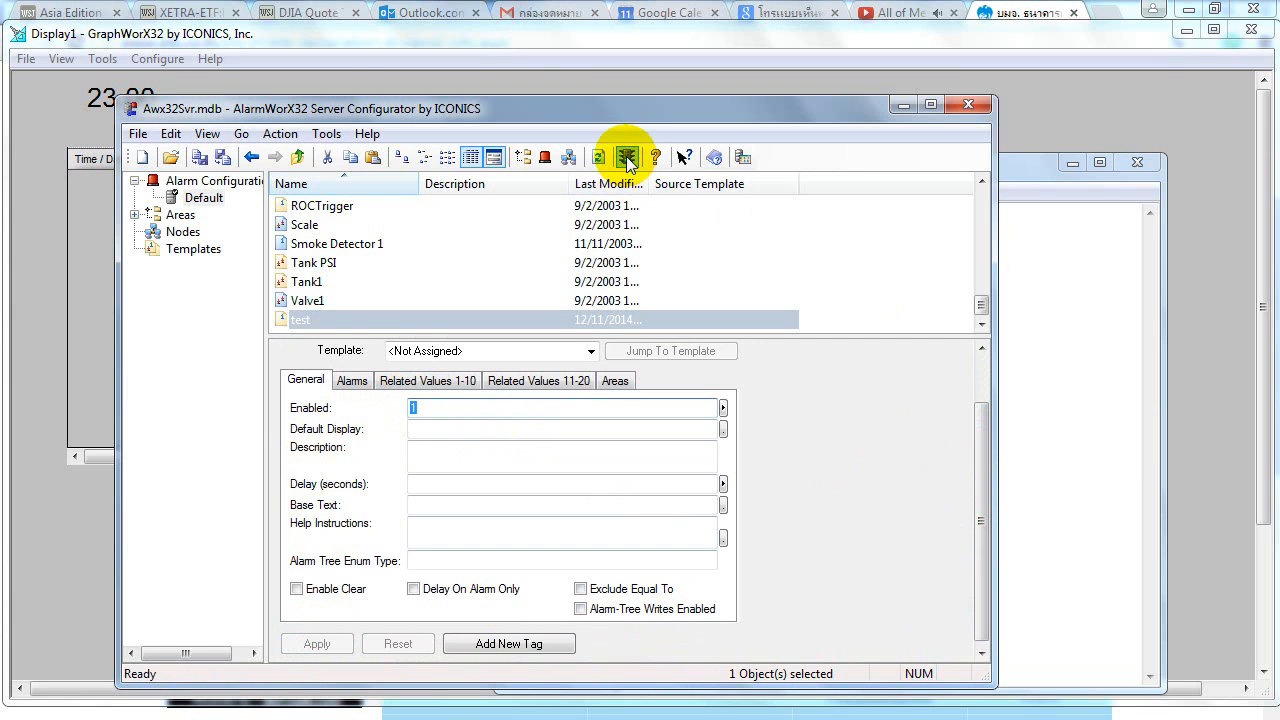
Return to GraphWorX32, restart the display's runtime and write 56, followed by 78, to the process point
click(48, 120)
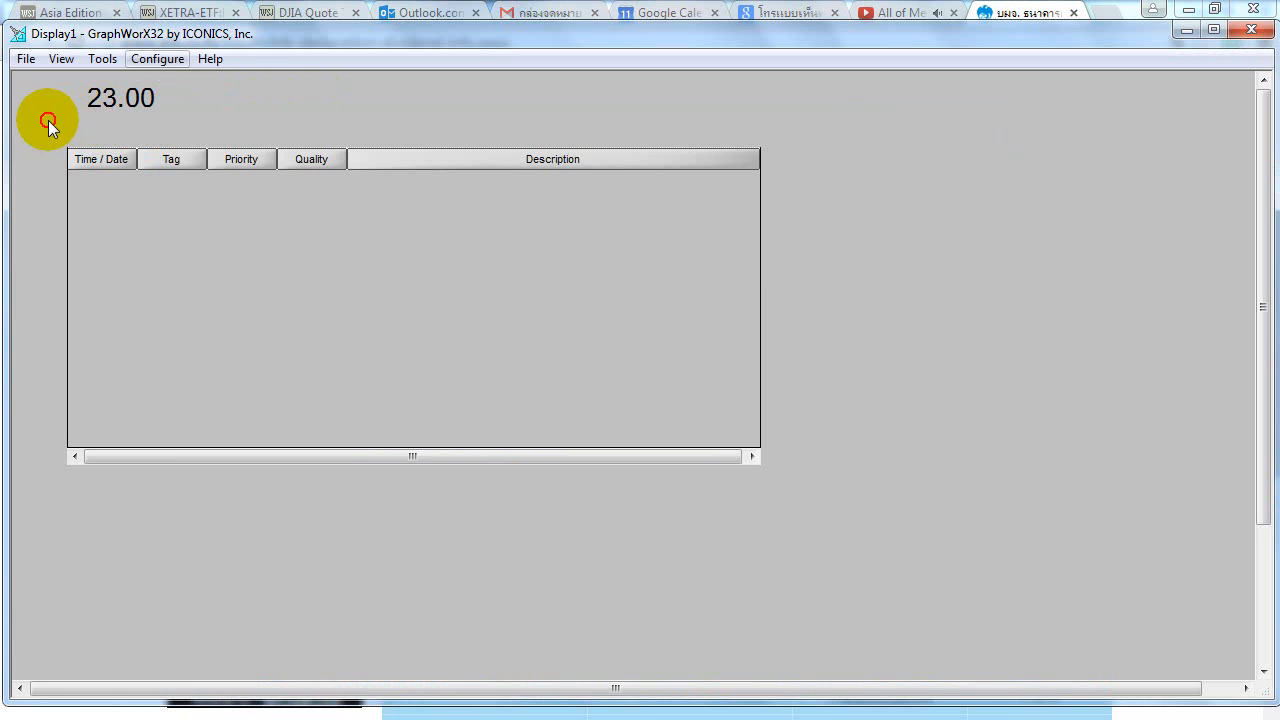
click(150, 59)
click(386, 57)
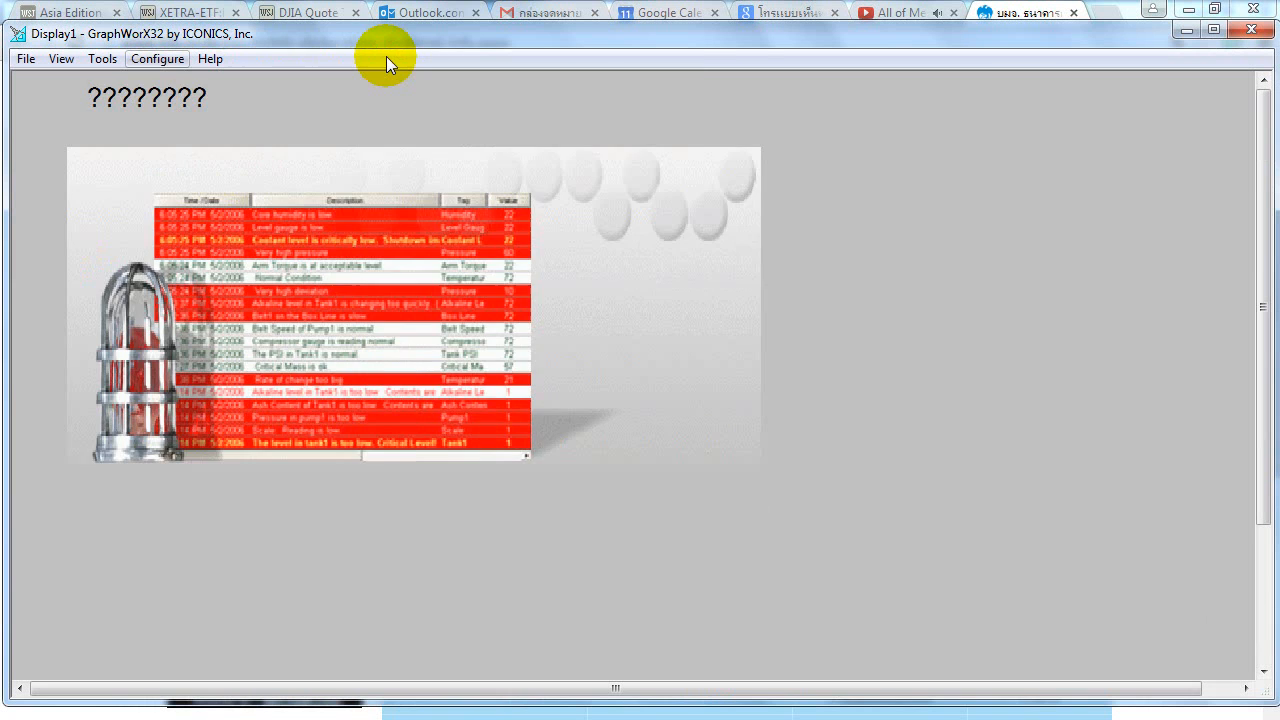
click(135, 104)
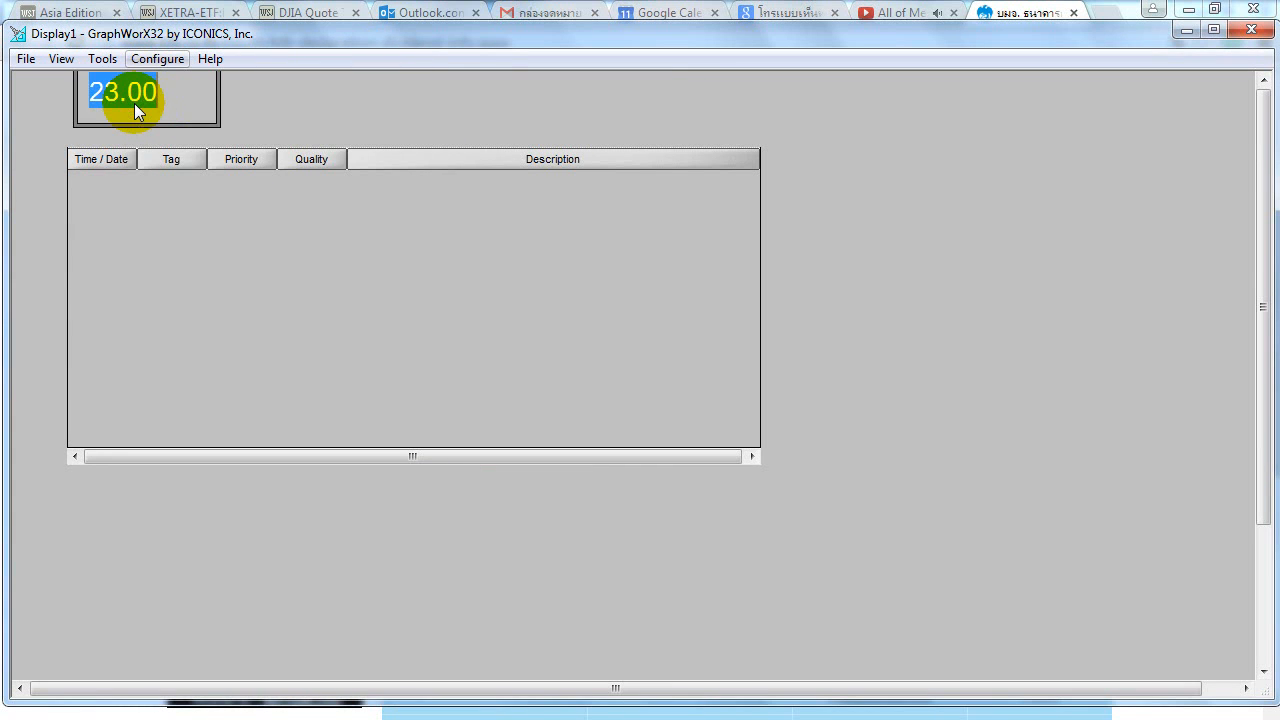
text(56)
key(Return)
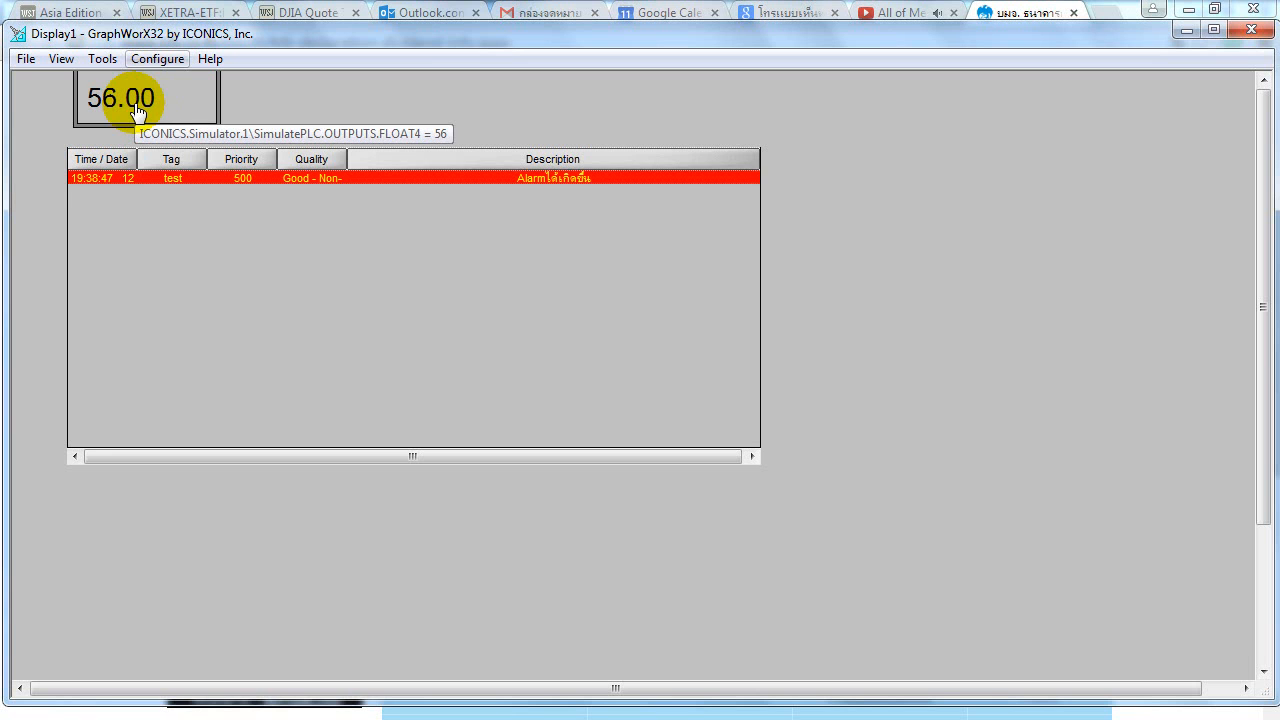
click(135, 105)
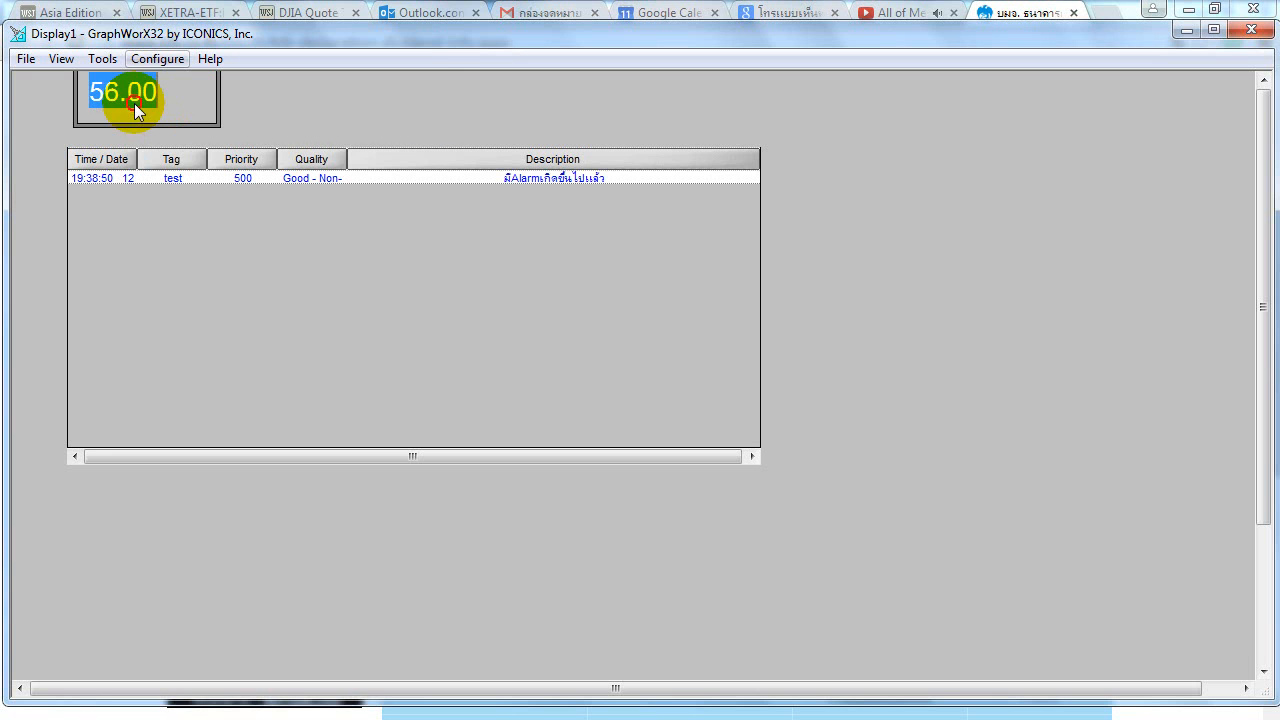
text(78)
key(Return)
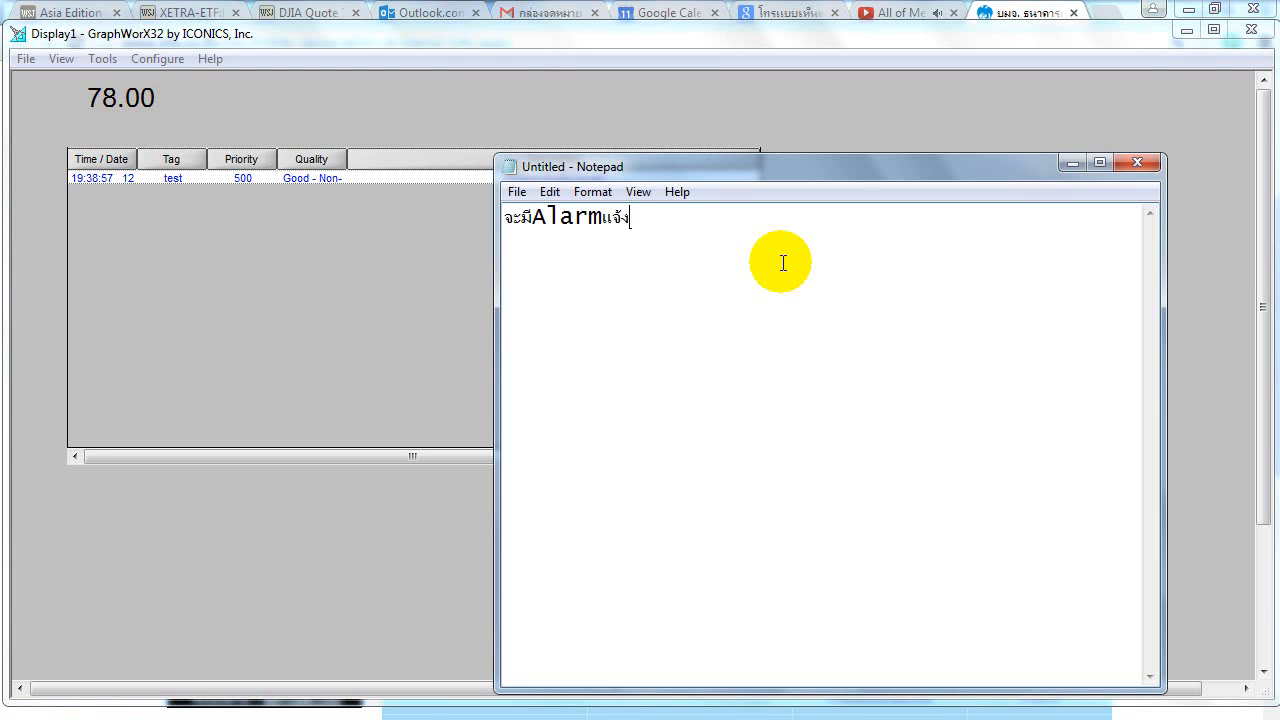
Switch to Notepad and write the note "จะมีAlarmแจ้งเมื่อสัญญาณเปลี่ยนแปลง"
text(เมื่อสัญญาณเปลี่ยนแปลง)
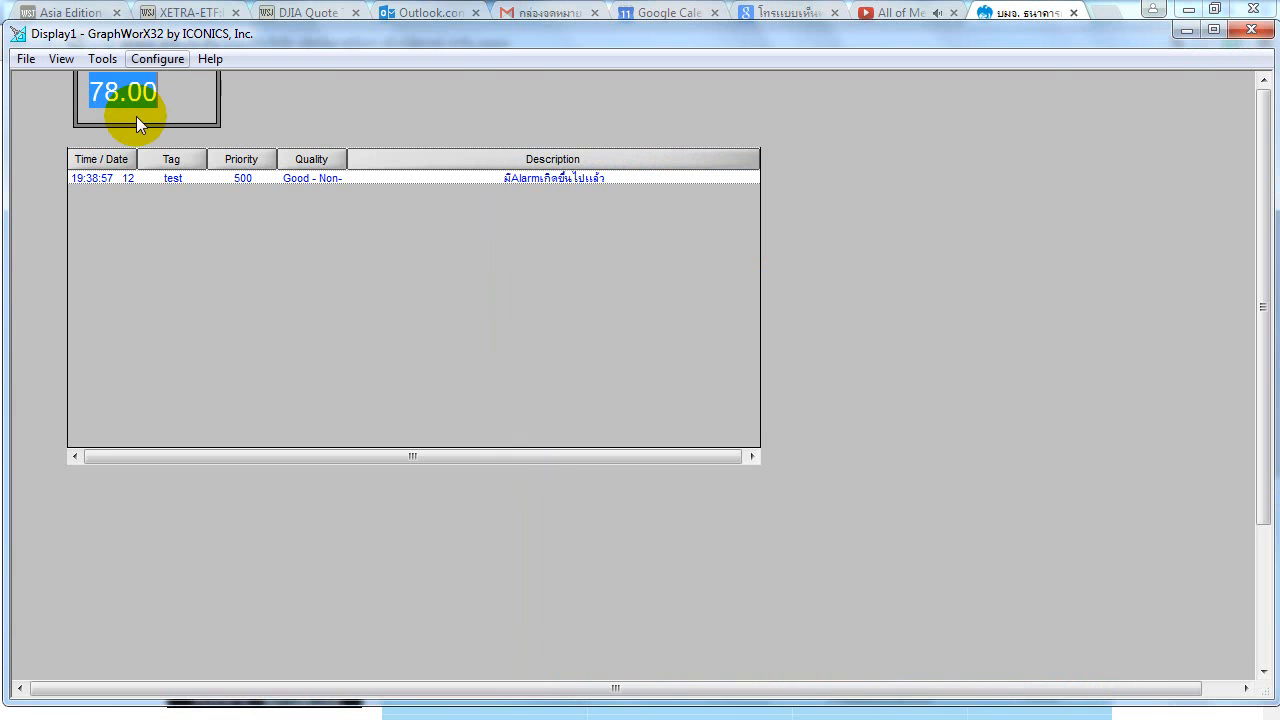
Return to the running GraphWorX32 display and write 1, 5 and 0 in turn to the process point
drag(163, 95, 77, 85)
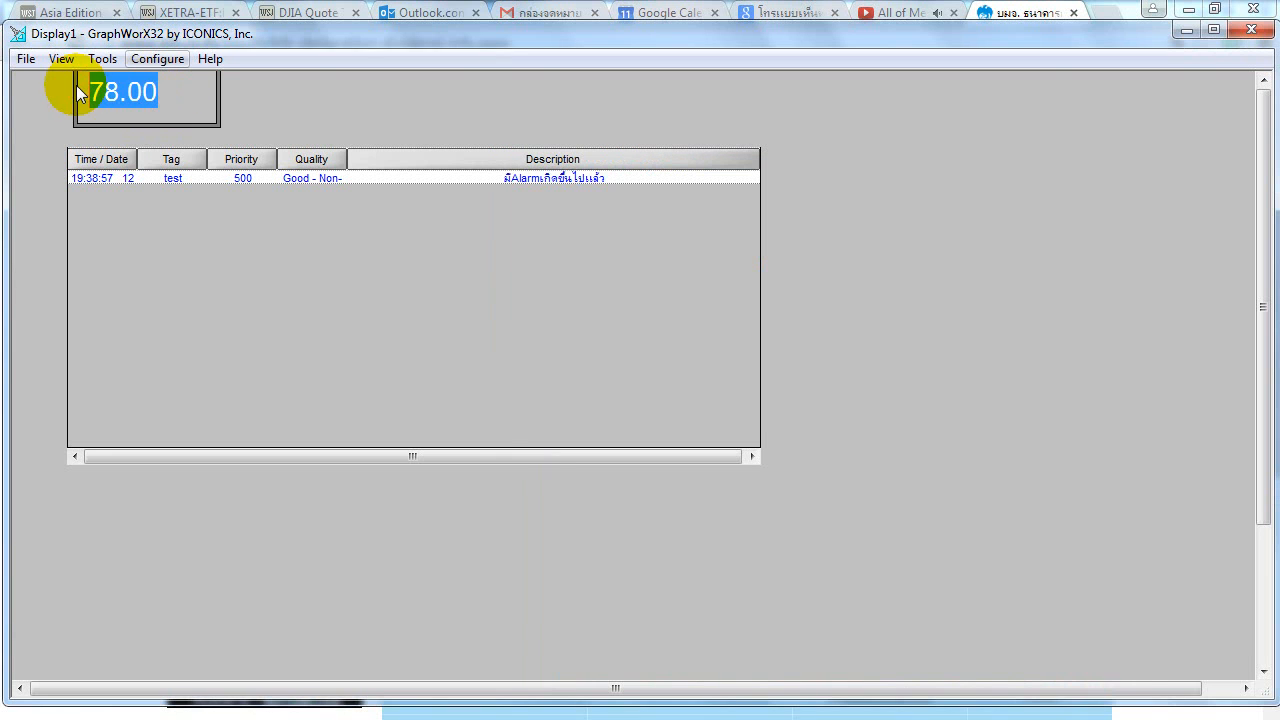
text(1)
key(Return)
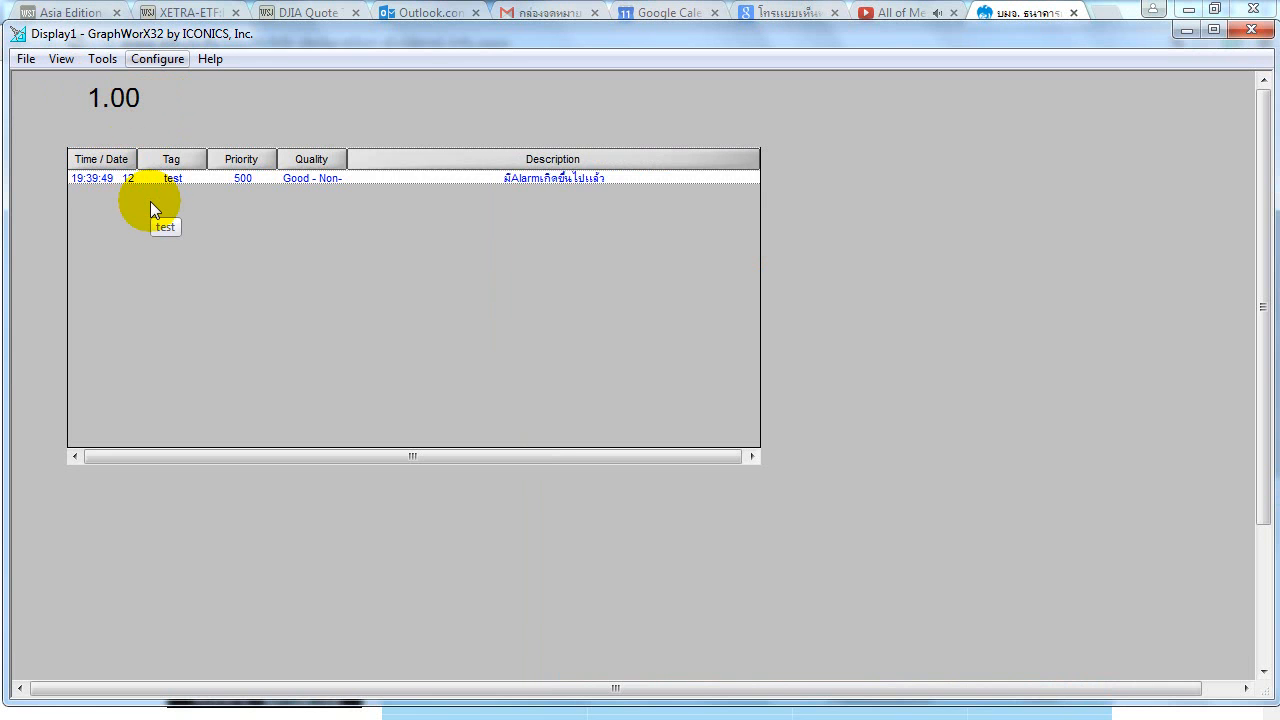
click(113, 105)
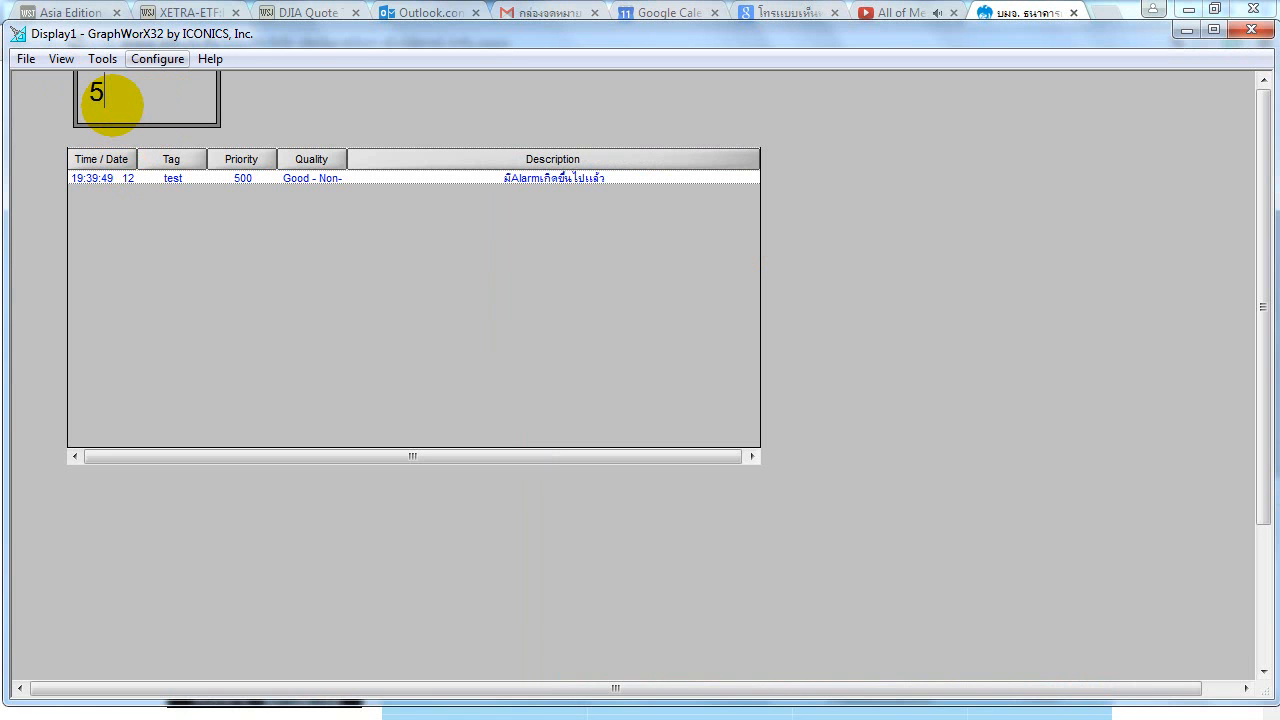
key(Return)
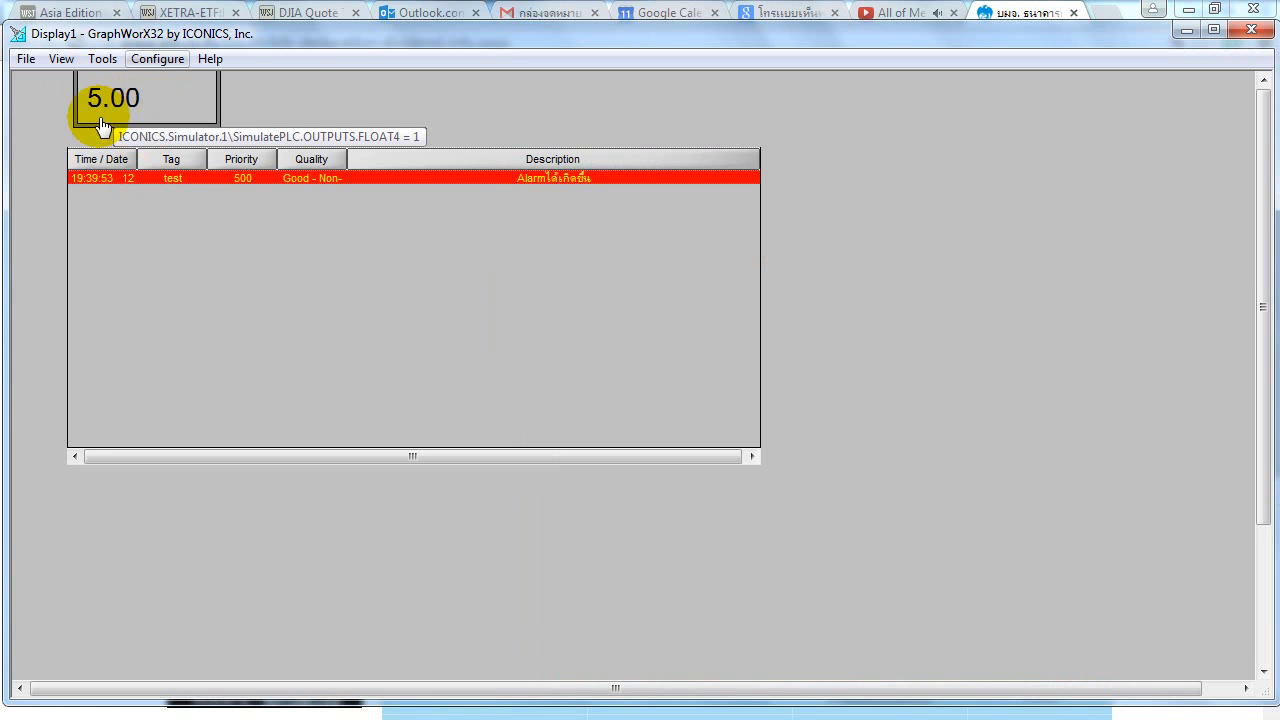
click(134, 103)
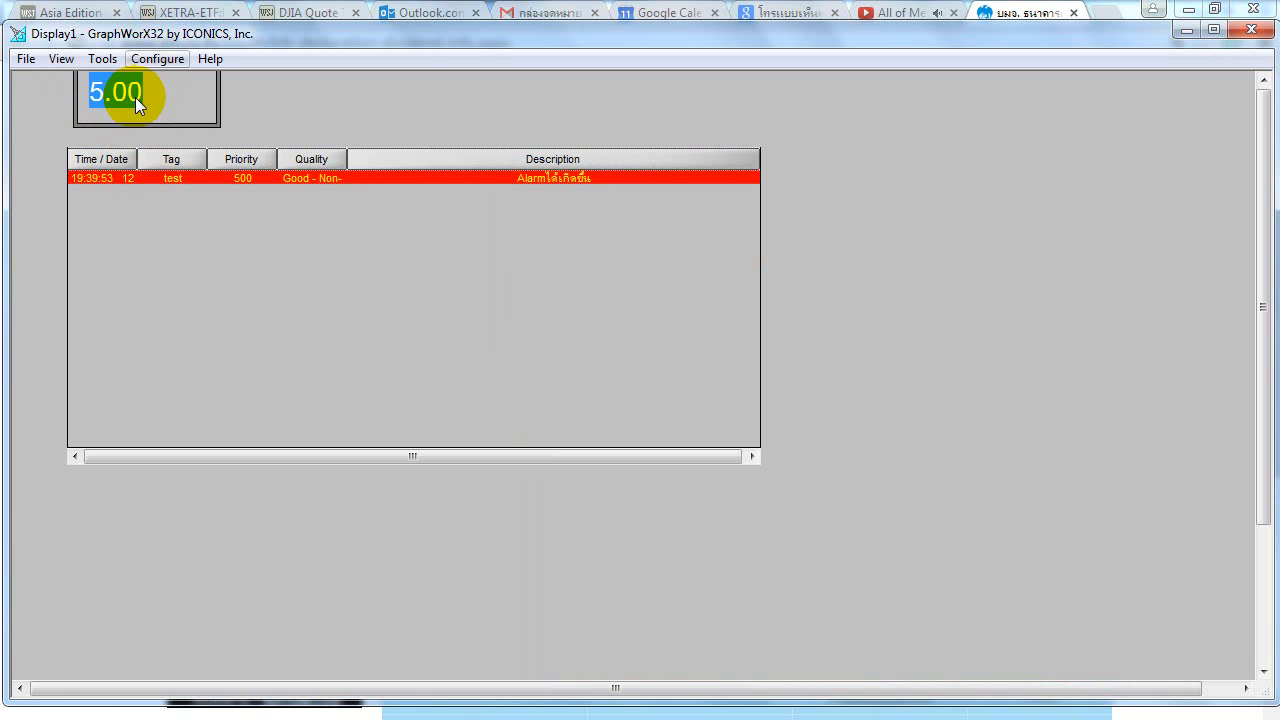
text(0)
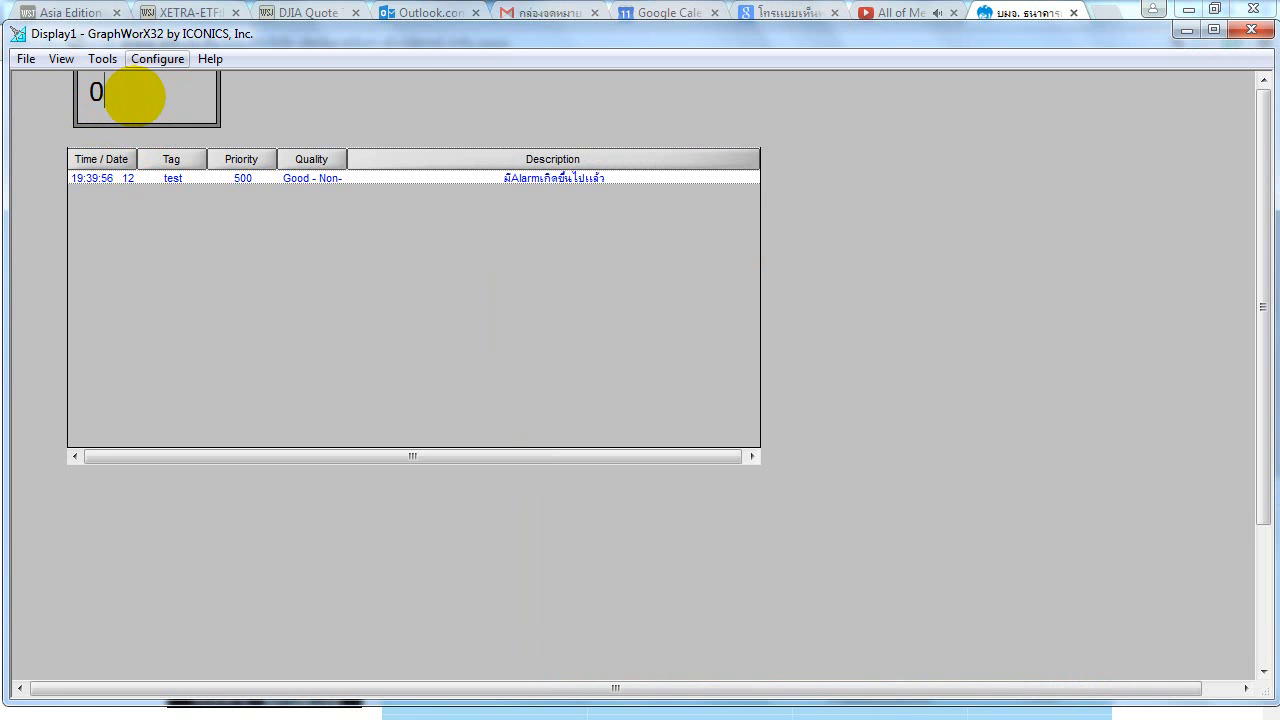
key(Return)
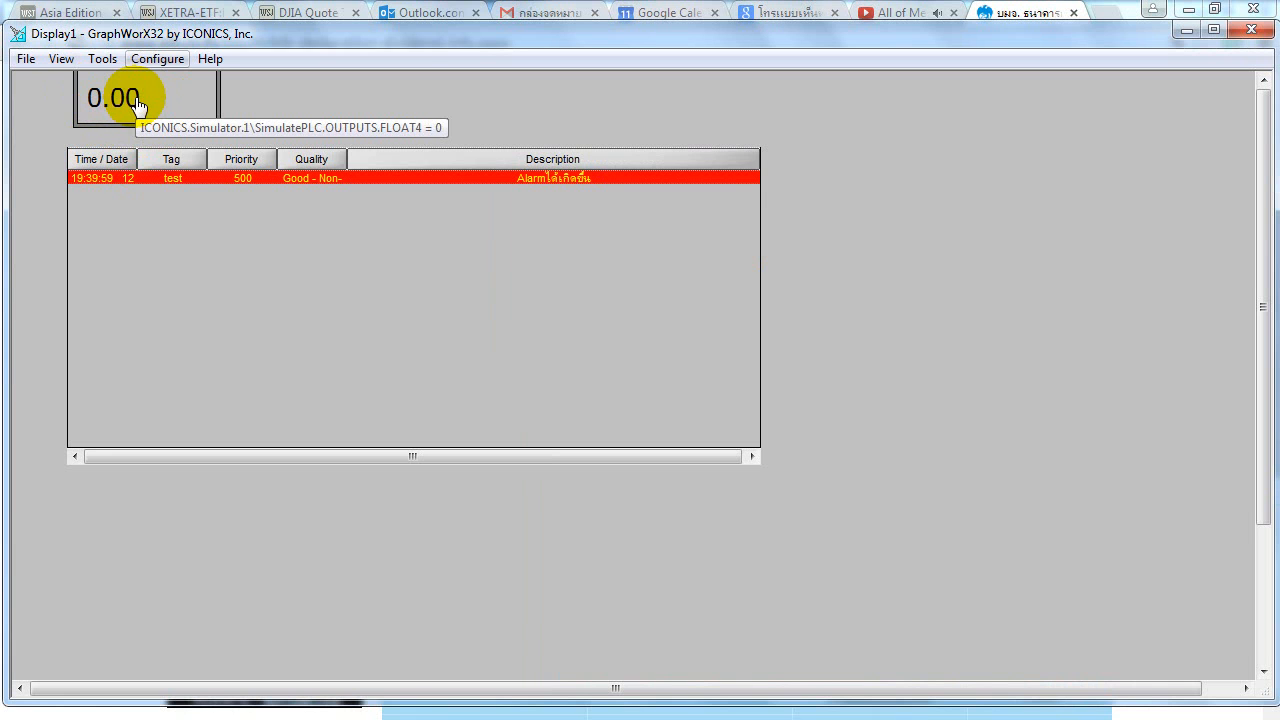